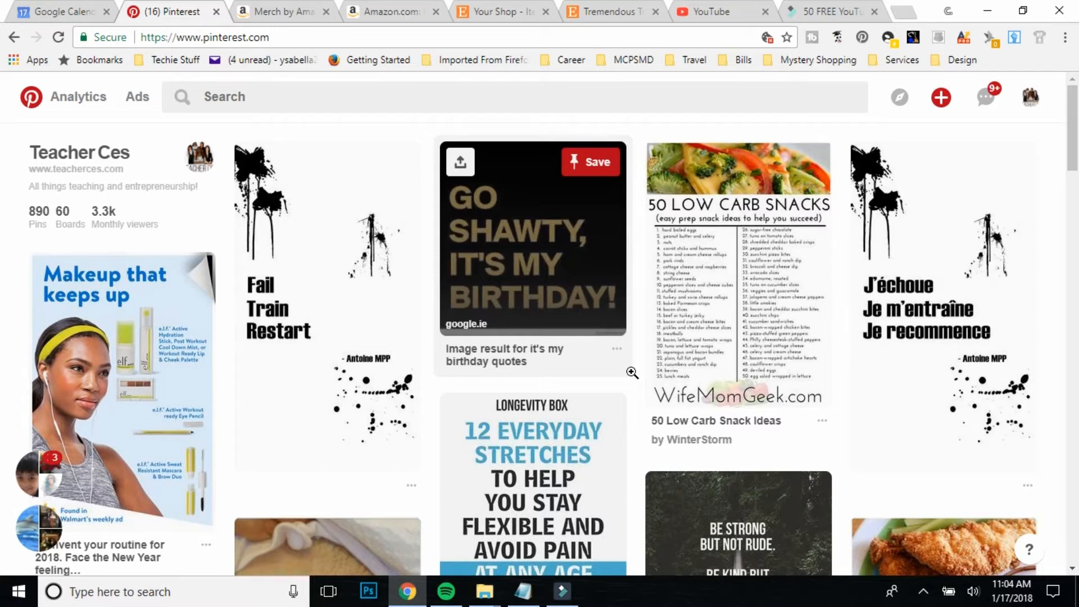
Open the Traffic campaigns in the ads manager and start creating a new campaign
{"action": "left_click", "coordinate": [135, 98]}
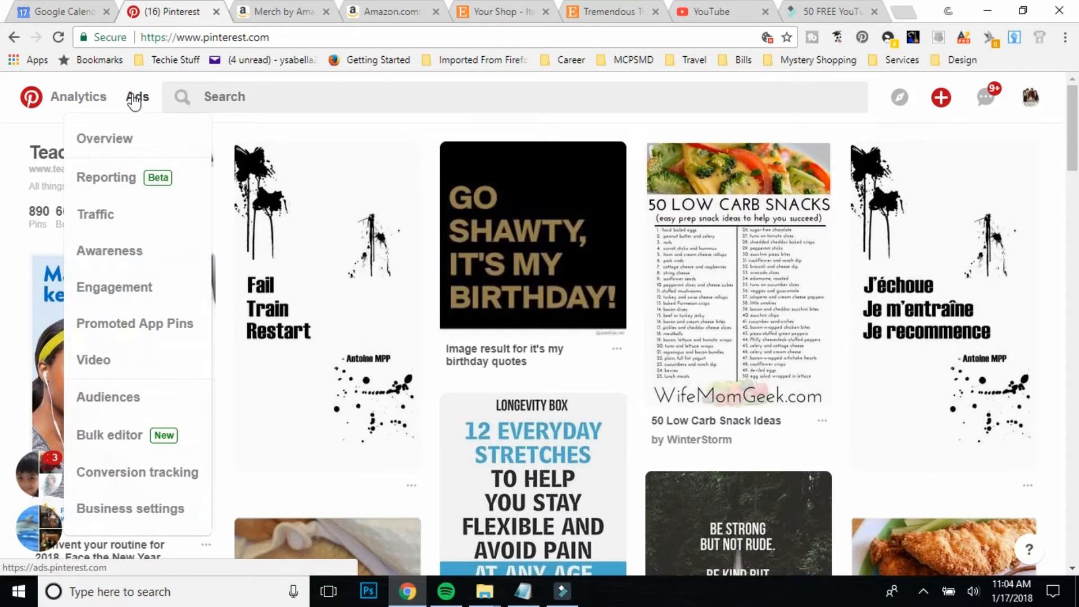
{"action": "left_click", "coordinate": [103, 214]}
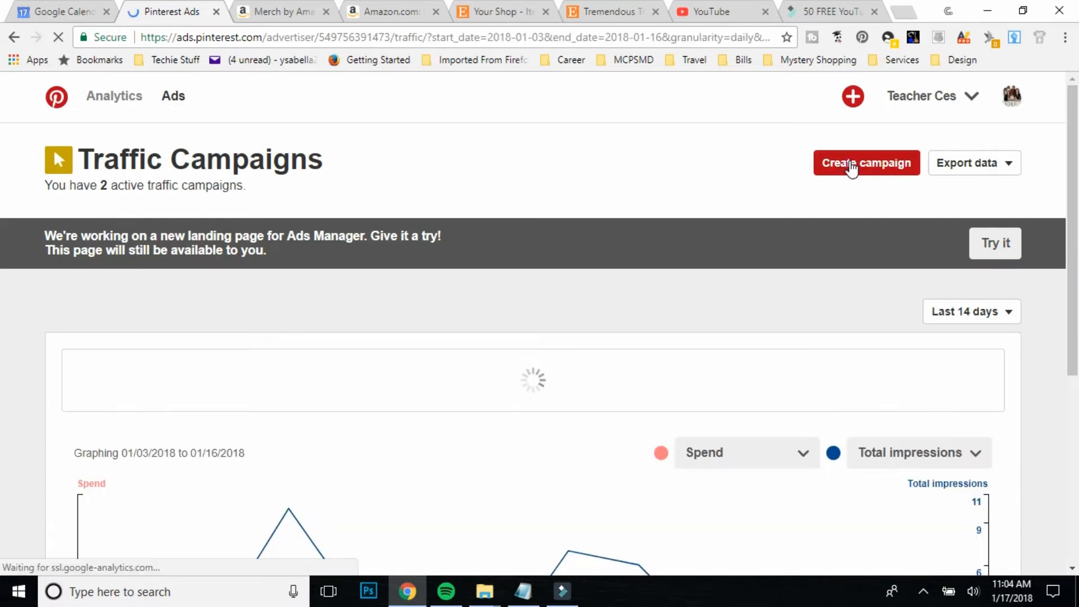
{"action": "left_click", "coordinate": [850, 162]}
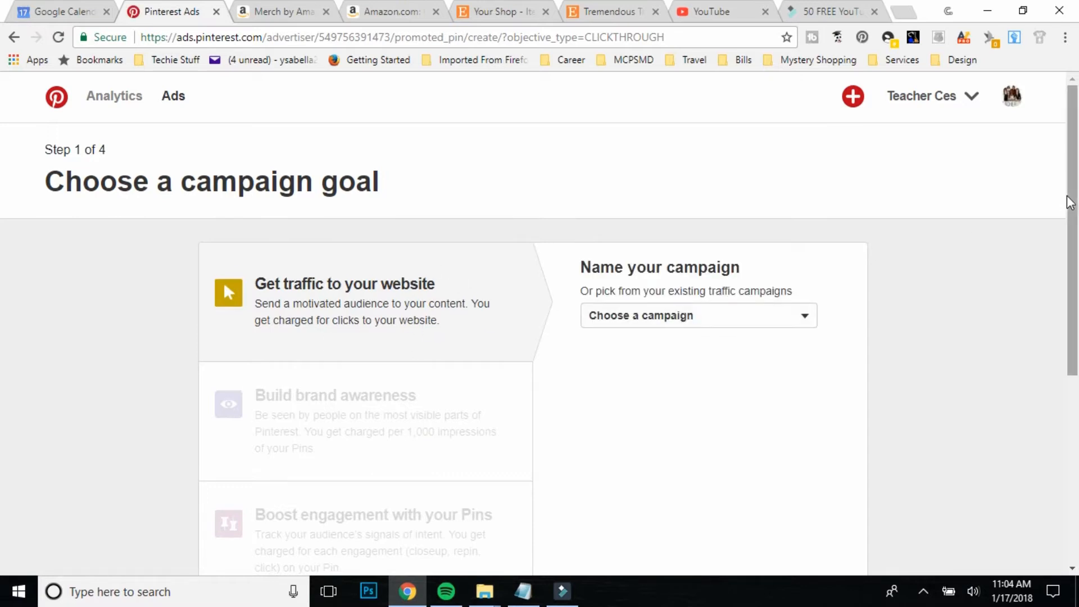
Choose to create a new traffic campaign and name it January 2018
{"action": "left_click_drag", "start_coordinate": [1069, 203], "coordinate": [1069, 232]}
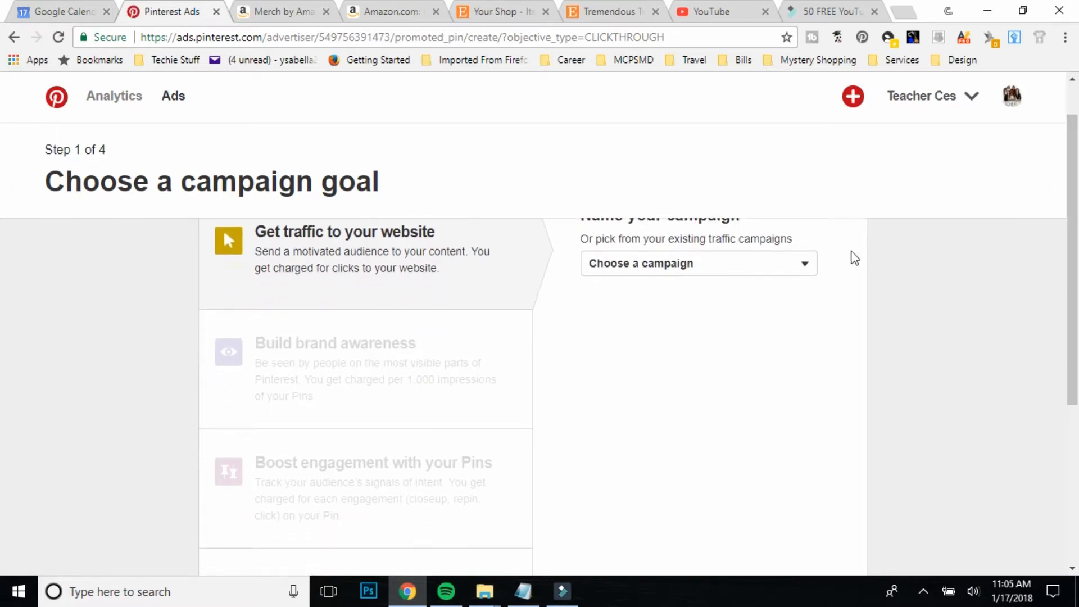
{"action": "left_click", "coordinate": [799, 267]}
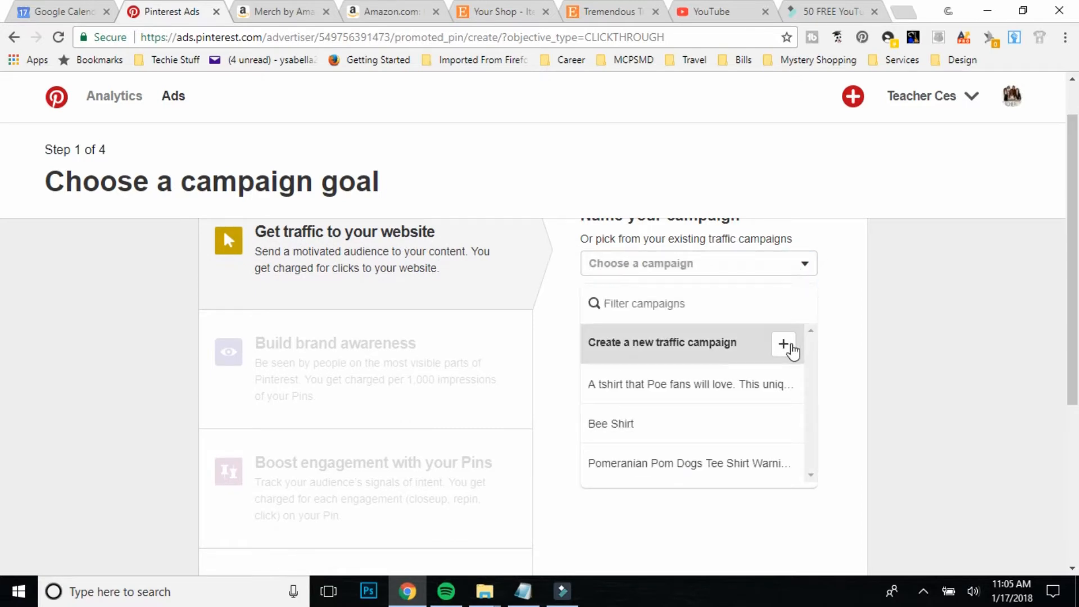
{"action": "left_click", "coordinate": [784, 345]}
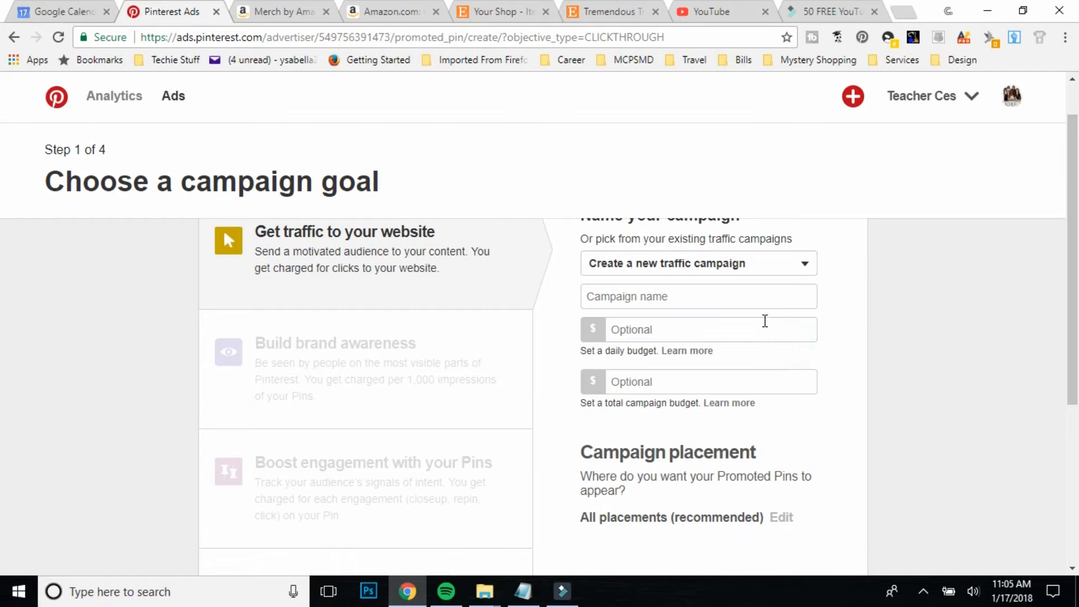
{"action": "left_click", "coordinate": [741, 296]}
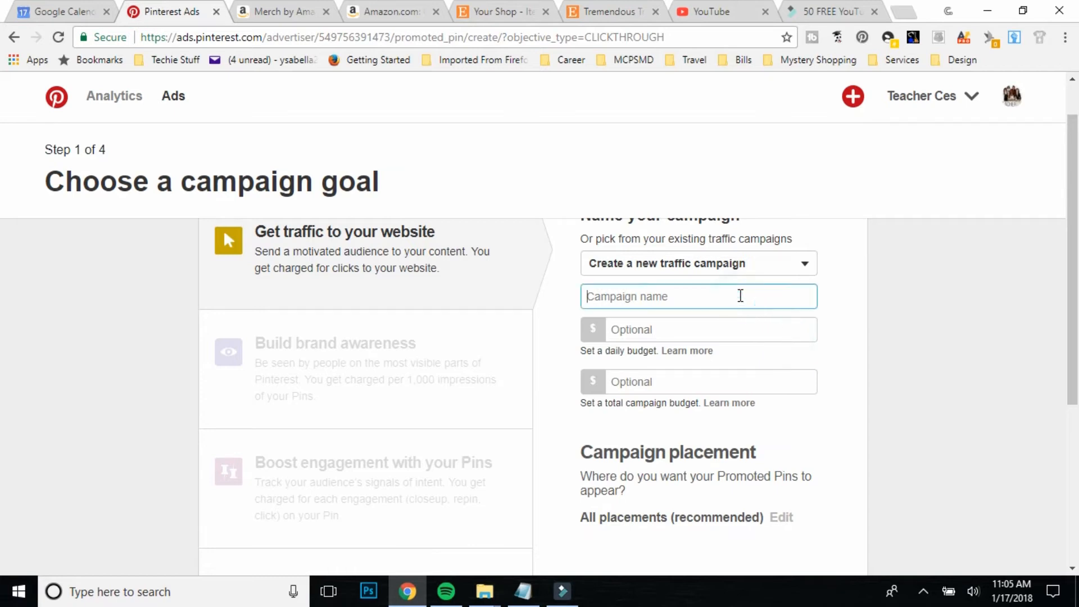
{"action": "type", "text": "J"}
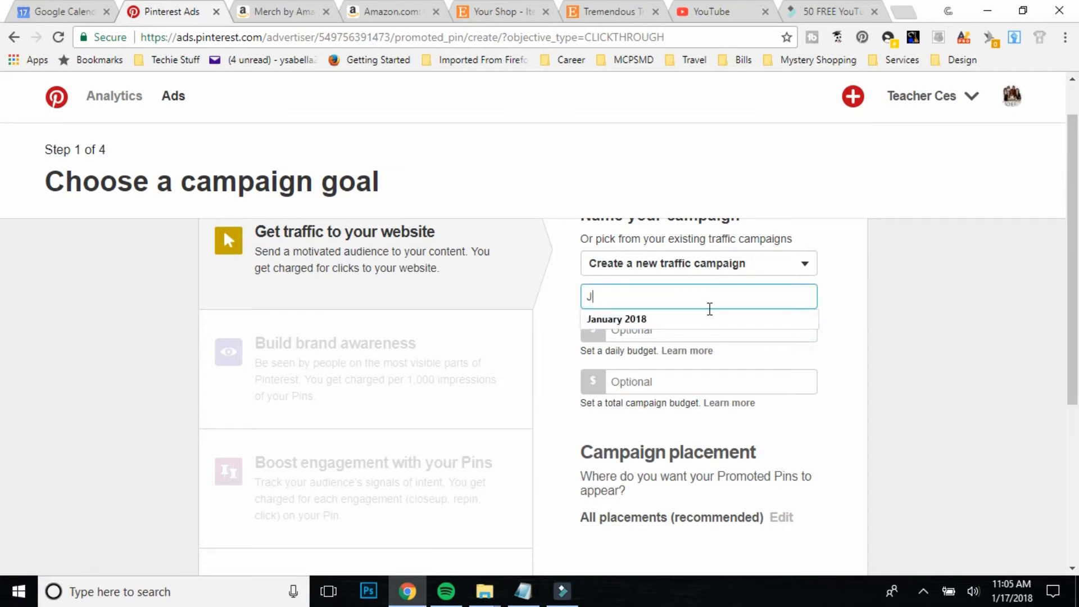
{"action": "left_click", "coordinate": [697, 317]}
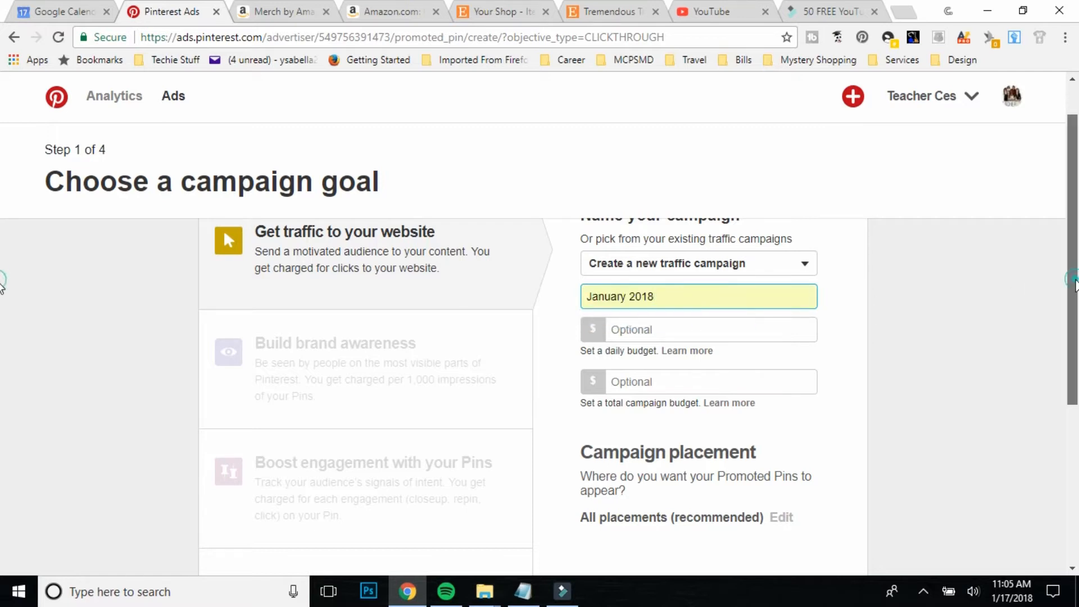
Set the total campaign budget to $50.00, leaving the daily budget empty
{"action": "scroll", "coordinate": [1075, 285], "scroll_direction": "down", "scroll_amount": 1}
{"action": "key", "text": "Tab"}
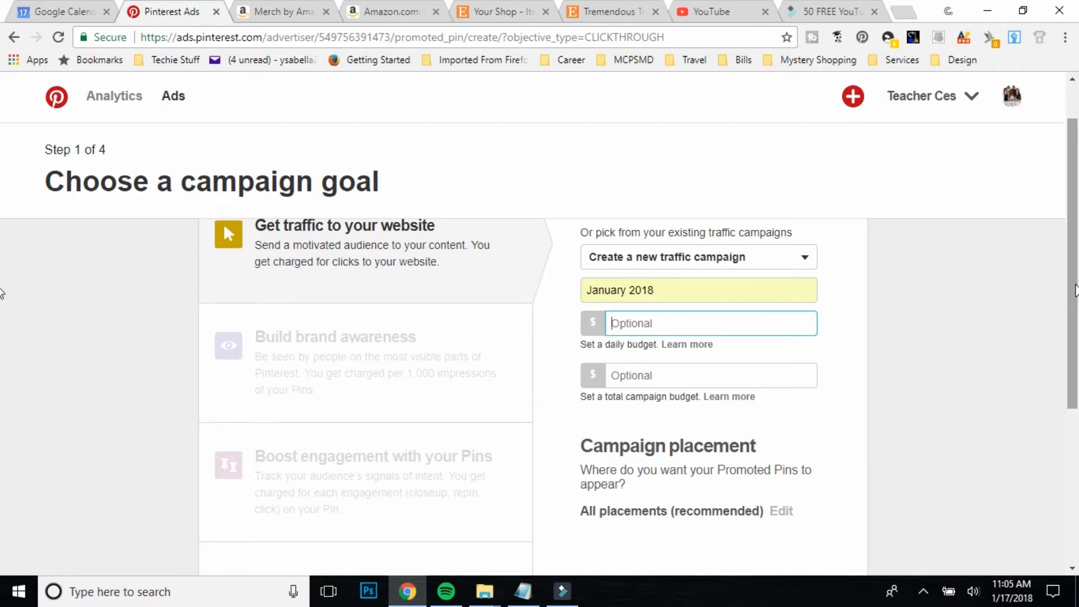
{"action": "key", "text": "Tab"}
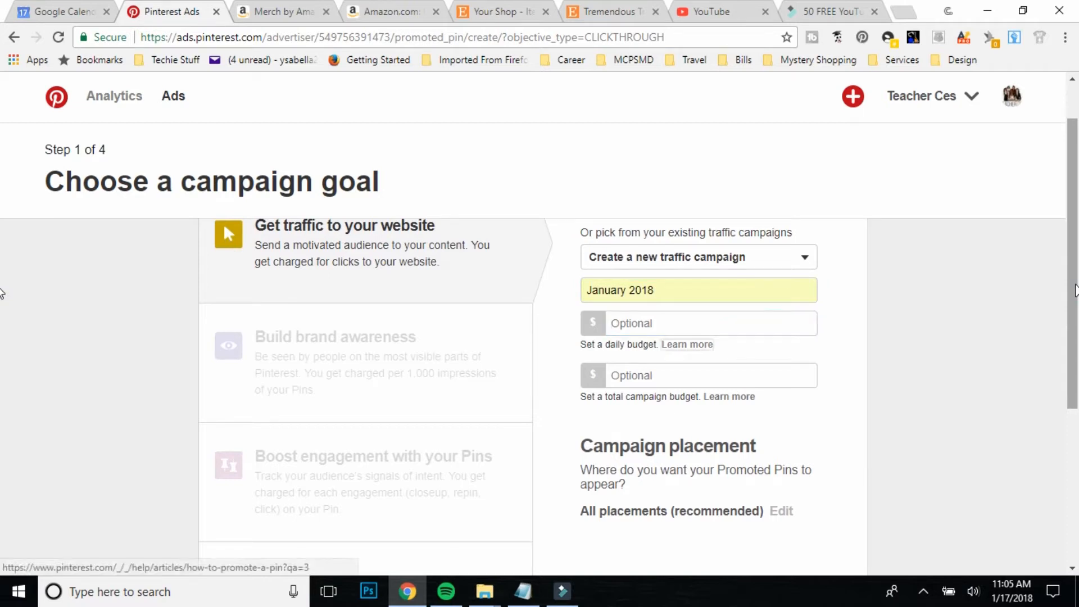
{"action": "key", "text": "Tab"}
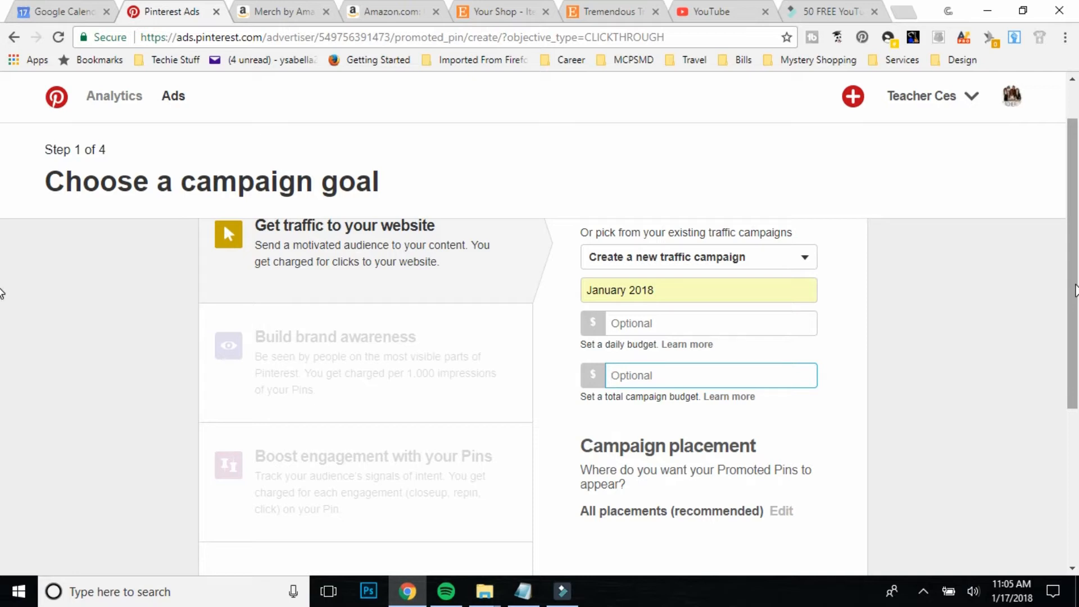
{"action": "type", "text": "50"}
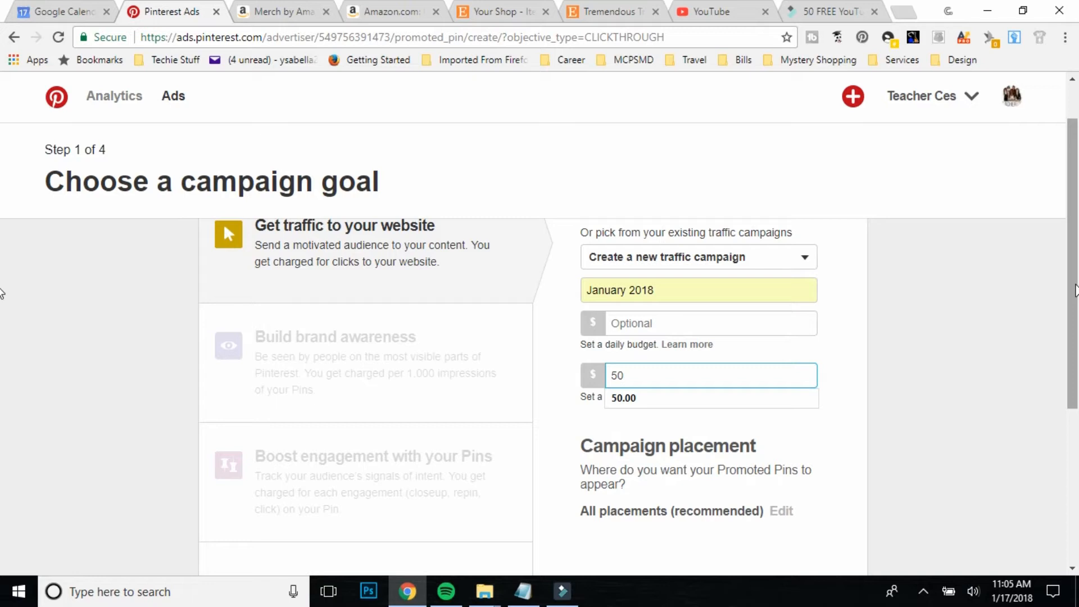
{"action": "left_click", "coordinate": [649, 405]}
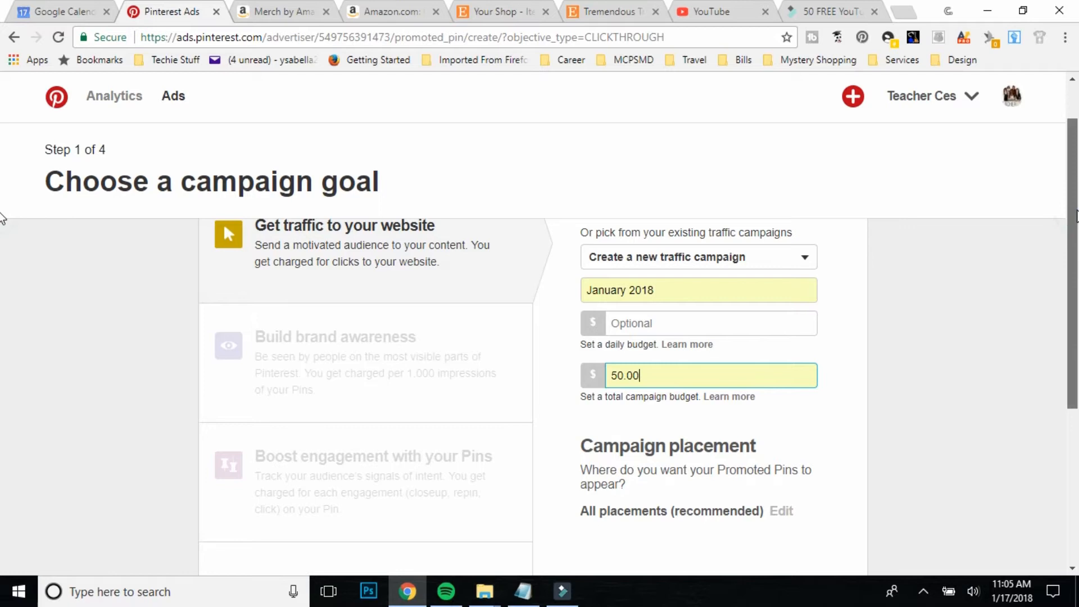
Keep all placements for the campaign and continue to the ad group setup
{"action": "scroll", "coordinate": [3, 230], "scroll_direction": "down", "scroll_amount": 1}
{"action": "scroll", "coordinate": [2, 248], "scroll_direction": "down", "scroll_amount": 3}
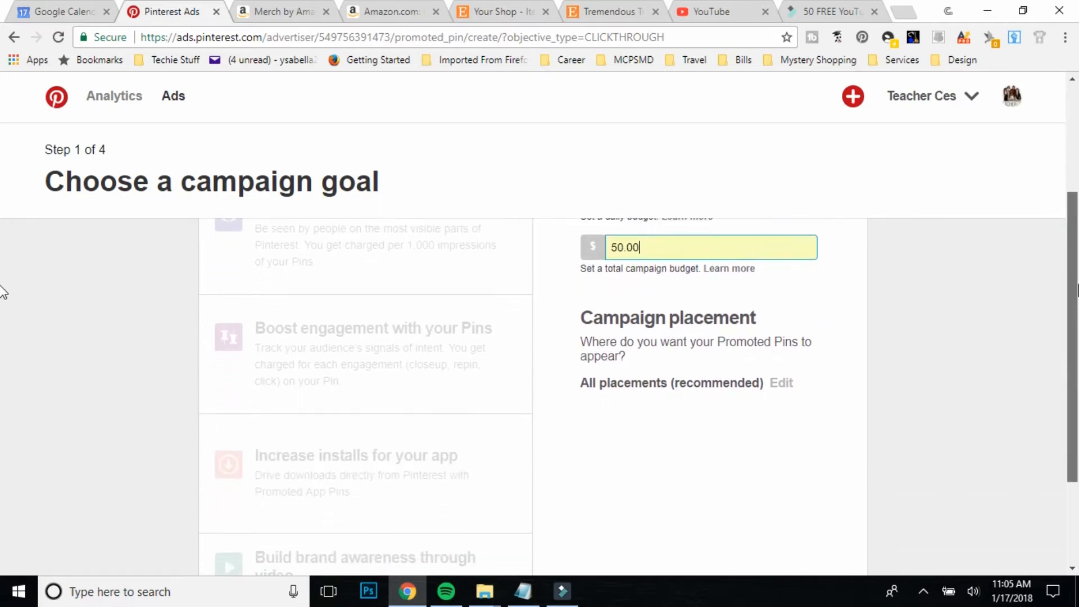
{"action": "scroll", "coordinate": [3, 306], "scroll_direction": "down", "scroll_amount": 1}
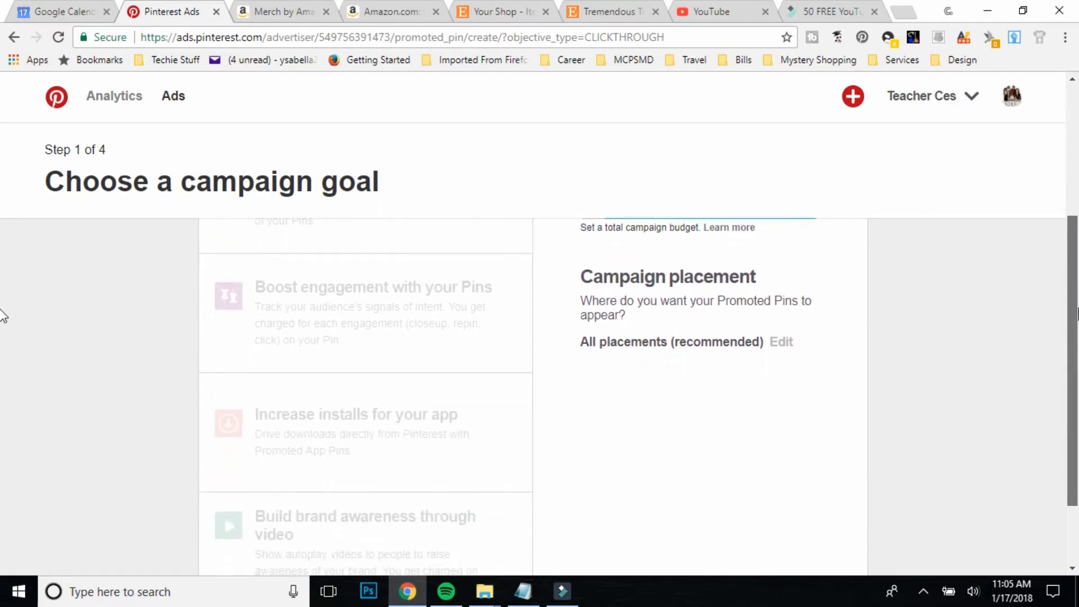
{"action": "scroll", "coordinate": [2, 317], "scroll_direction": "down", "scroll_amount": 1}
{"action": "scroll", "coordinate": [2, 337], "scroll_direction": "down", "scroll_amount": 1}
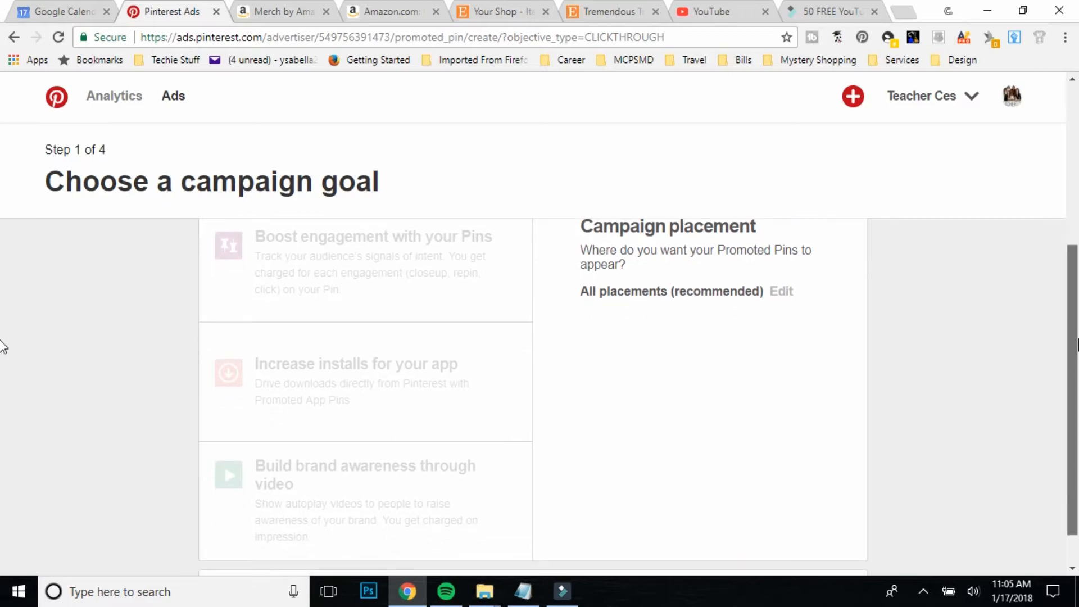
{"action": "scroll", "coordinate": [3, 371], "scroll_direction": "down", "scroll_amount": 2}
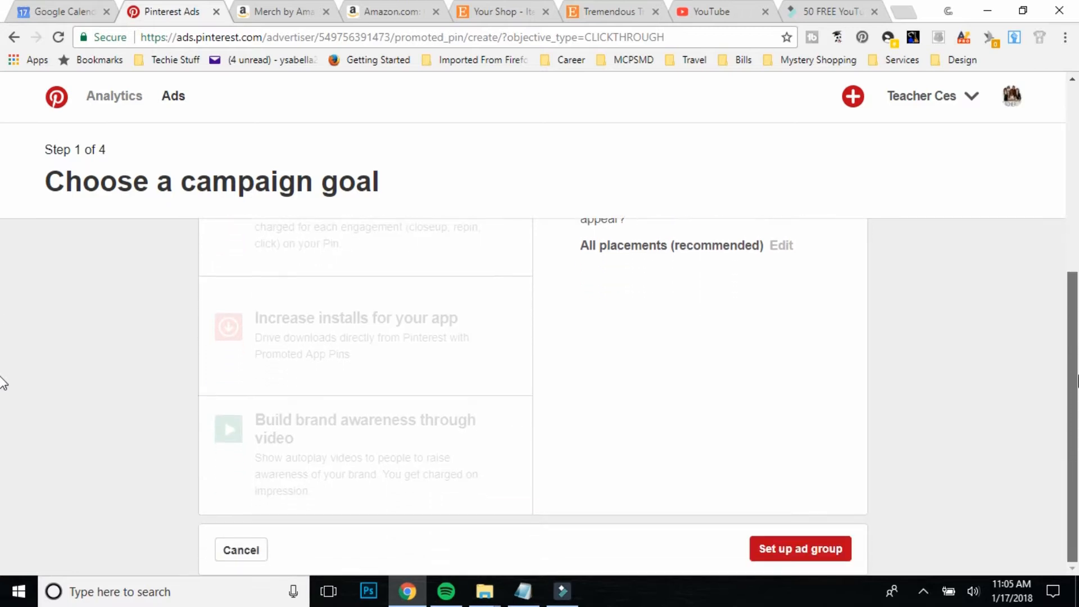
{"action": "left_click", "coordinate": [818, 549]}
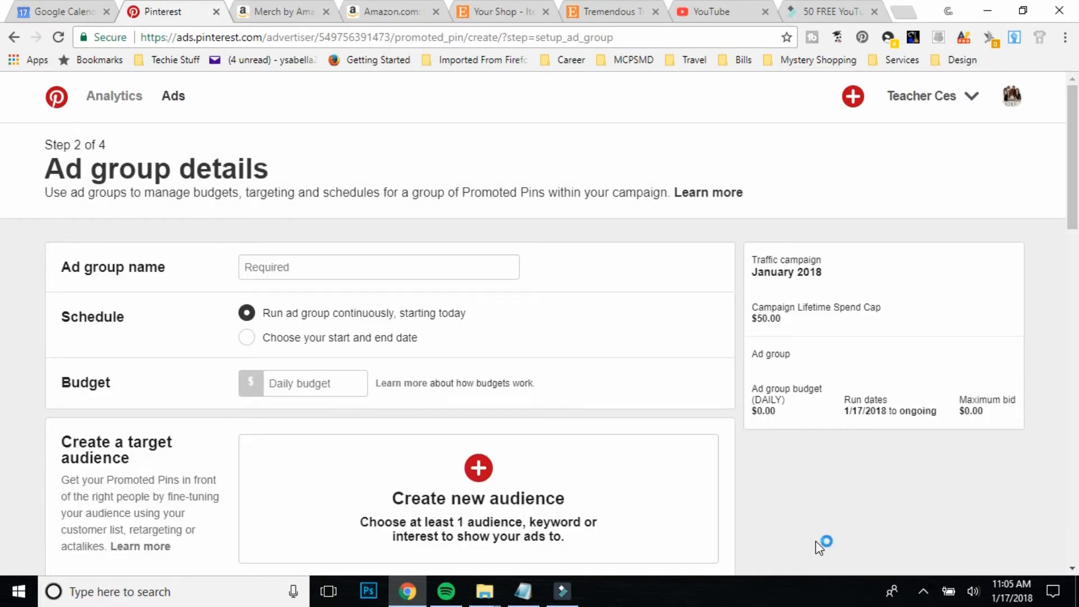
Name the ad group Tee Shirts and enter a daily budget of $2.50
{"action": "left_click", "coordinate": [323, 266]}
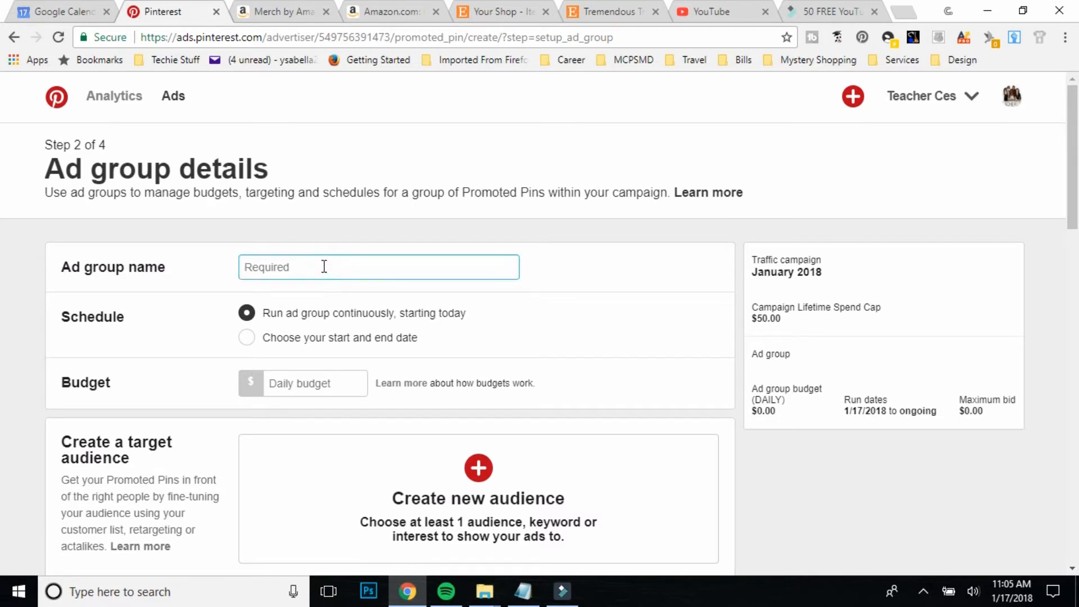
{"action": "type", "text": "Tee Shirts"}
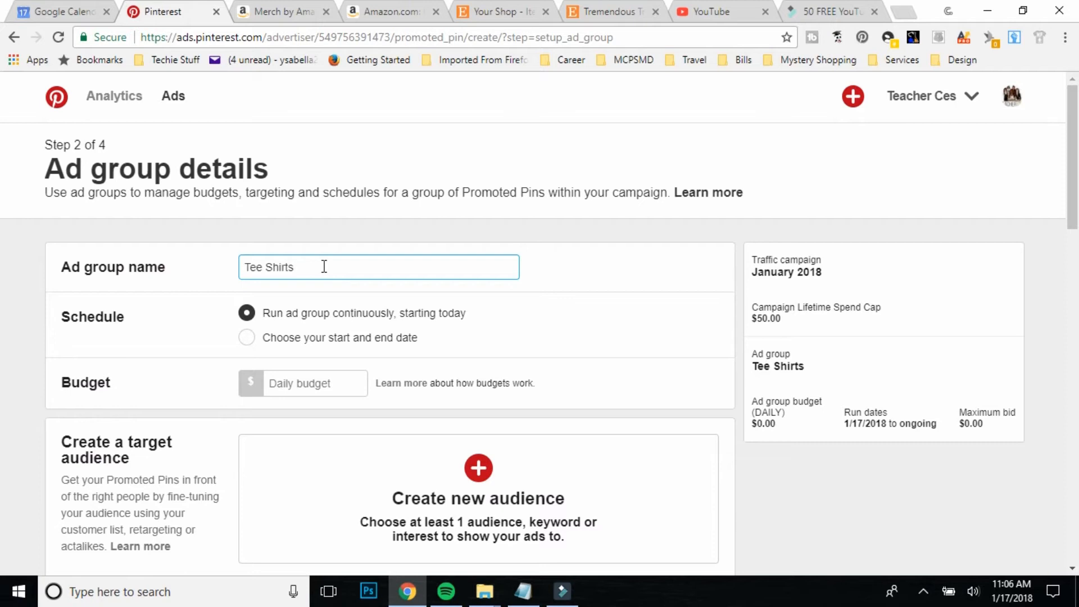
{"action": "left_click", "coordinate": [287, 384]}
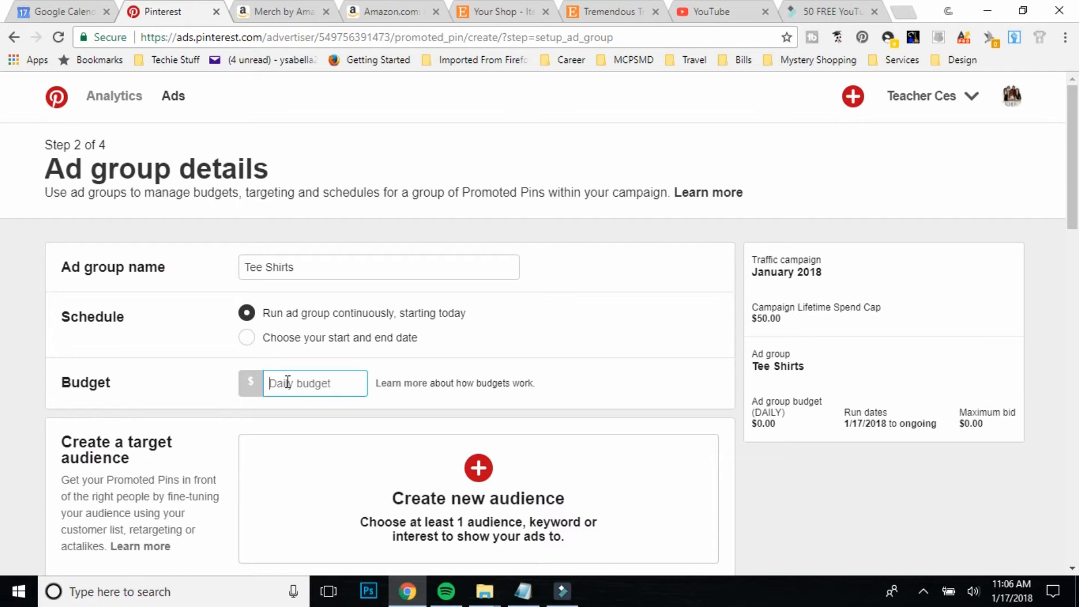
{"action": "type", "text": "$"}
{"action": "type", "text": "2.00"}
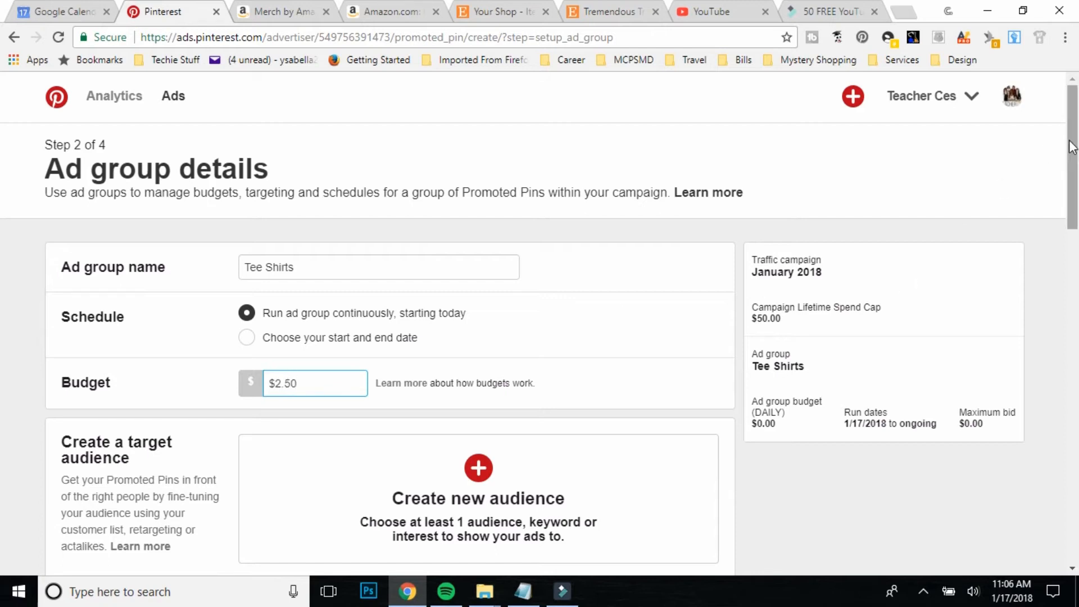
Add the travel category to the ad group's targeted interests
{"action": "left_click_drag", "start_coordinate": [1072, 148], "coordinate": [1077, 219]}
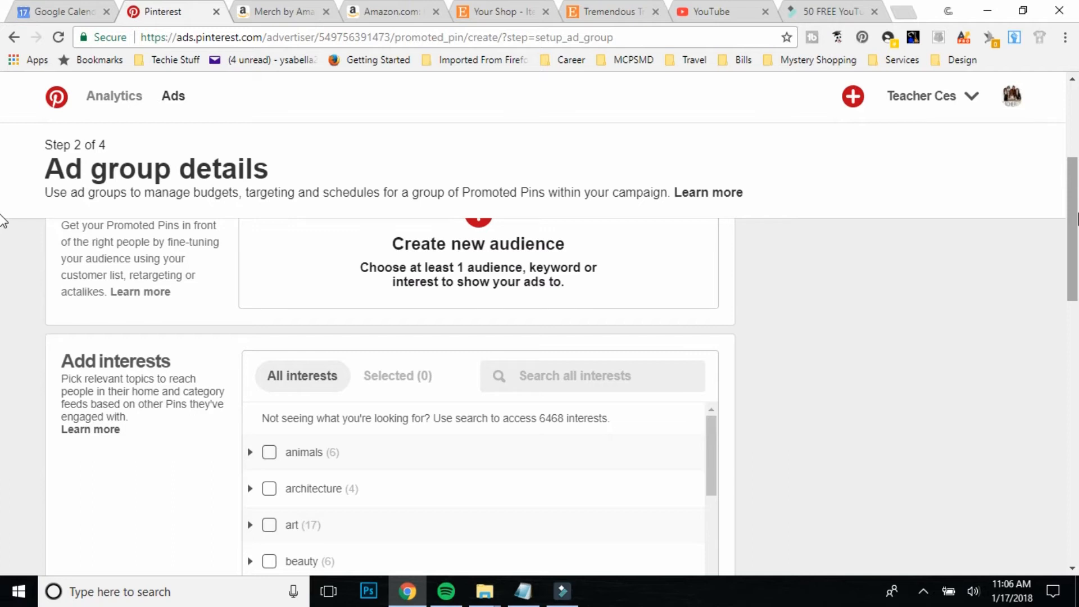
{"action": "left_click_drag", "start_coordinate": [1074, 221], "coordinate": [1076, 257]}
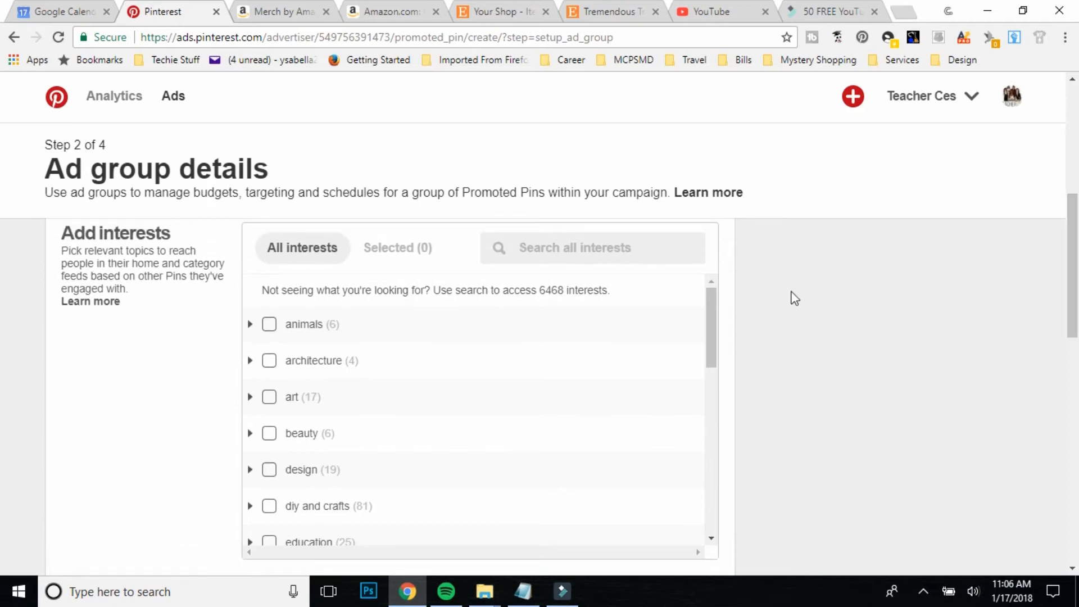
{"action": "left_click_drag", "start_coordinate": [714, 313], "coordinate": [724, 483]}
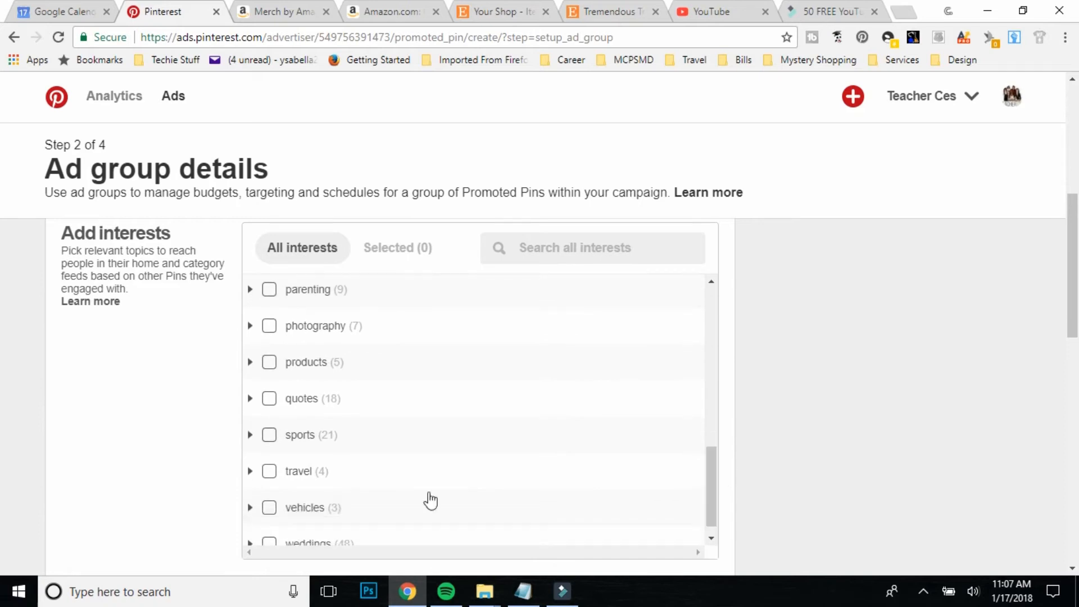
{"action": "left_click", "coordinate": [269, 474]}
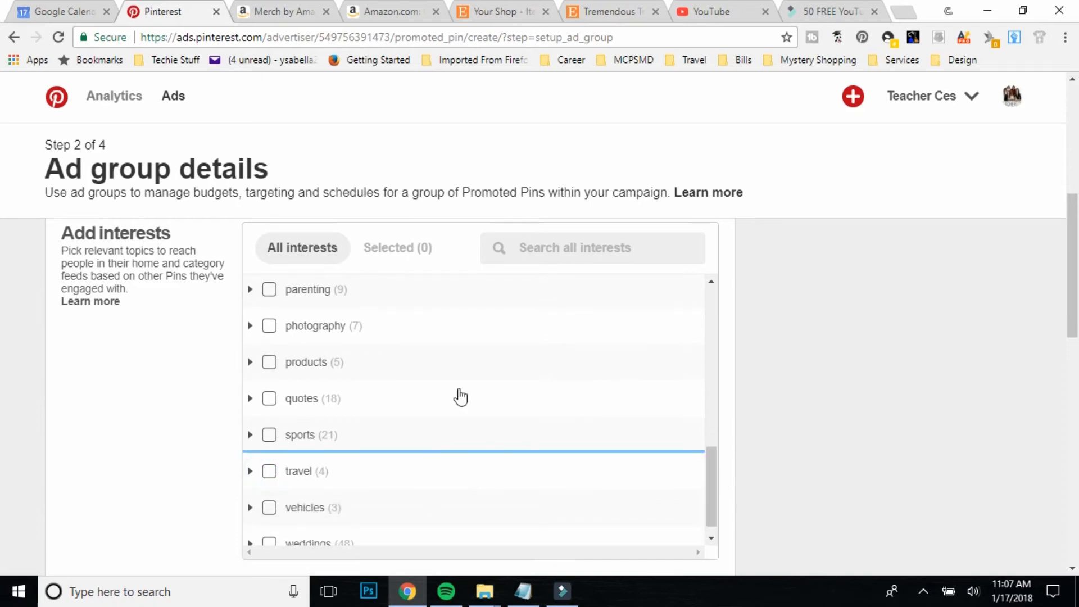
Add the home and garden category to the ad group's targeted interests
{"action": "left_click_drag", "start_coordinate": [1077, 298], "coordinate": [1077, 325]}
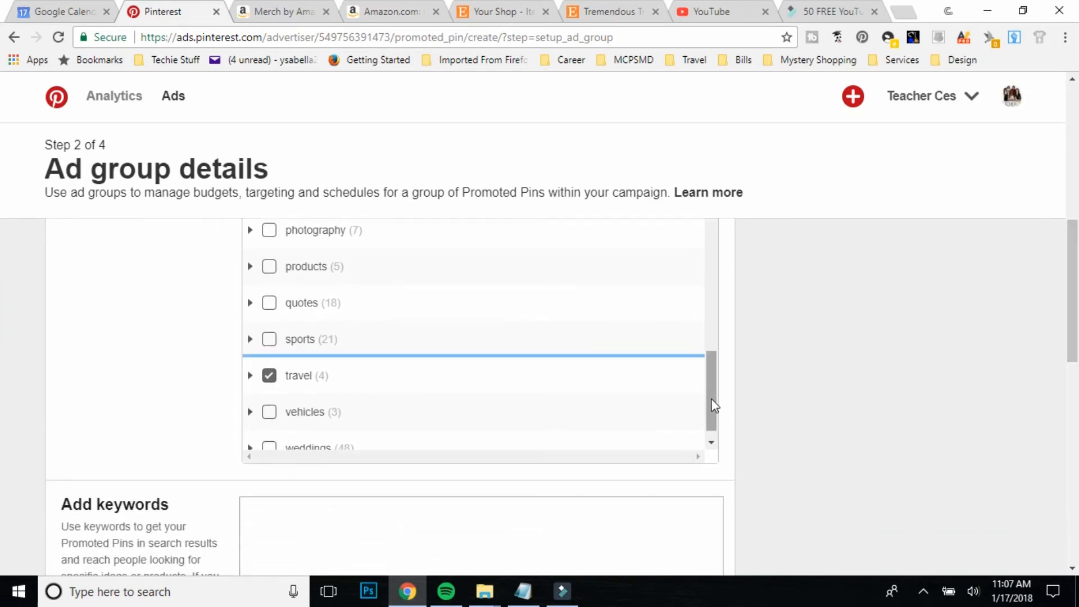
{"action": "left_click_drag", "start_coordinate": [712, 400], "coordinate": [711, 406]}
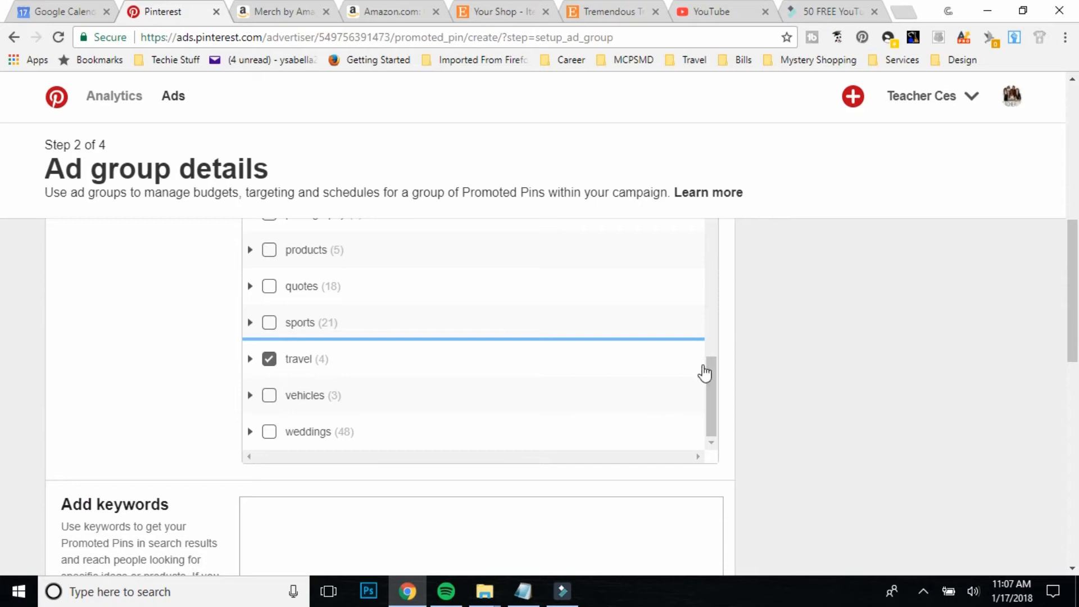
{"action": "left_click_drag", "start_coordinate": [709, 372], "coordinate": [716, 337]}
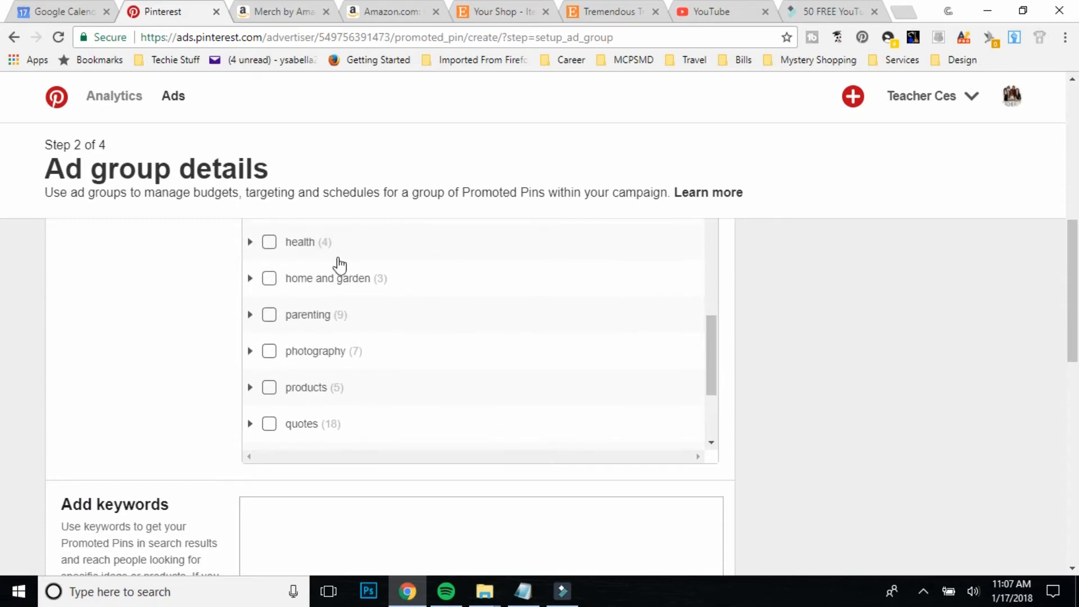
{"action": "left_click", "coordinate": [270, 273]}
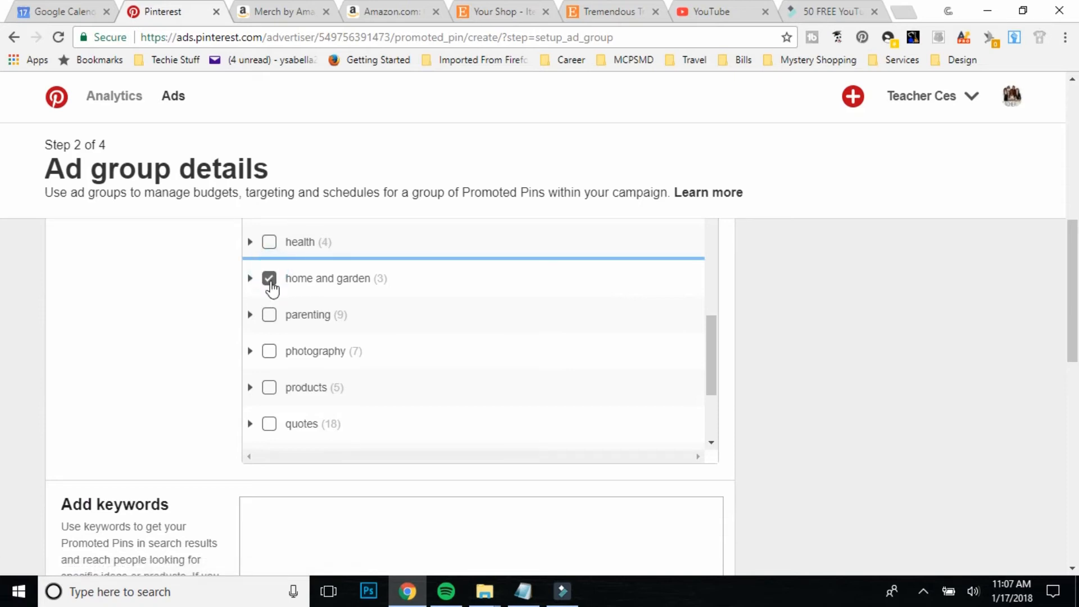
{"action": "left_click", "coordinate": [271, 281]}
{"action": "left_click", "coordinate": [272, 281]}
Ready the ad group's keywords box for entry, then switch to Notepad and copy the keyword list from "perfect gift" to "camper/camping lover shirt"
{"action": "left_click_drag", "start_coordinate": [1072, 236], "coordinate": [1075, 312]}
{"action": "left_click", "coordinate": [551, 306]}
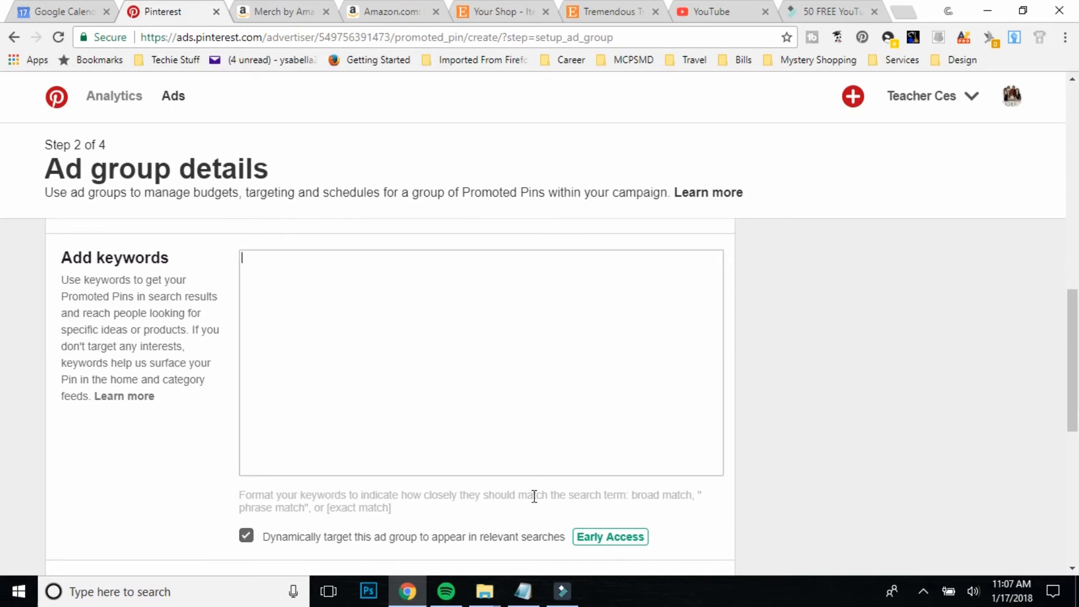
{"action": "left_click", "coordinate": [522, 591]}
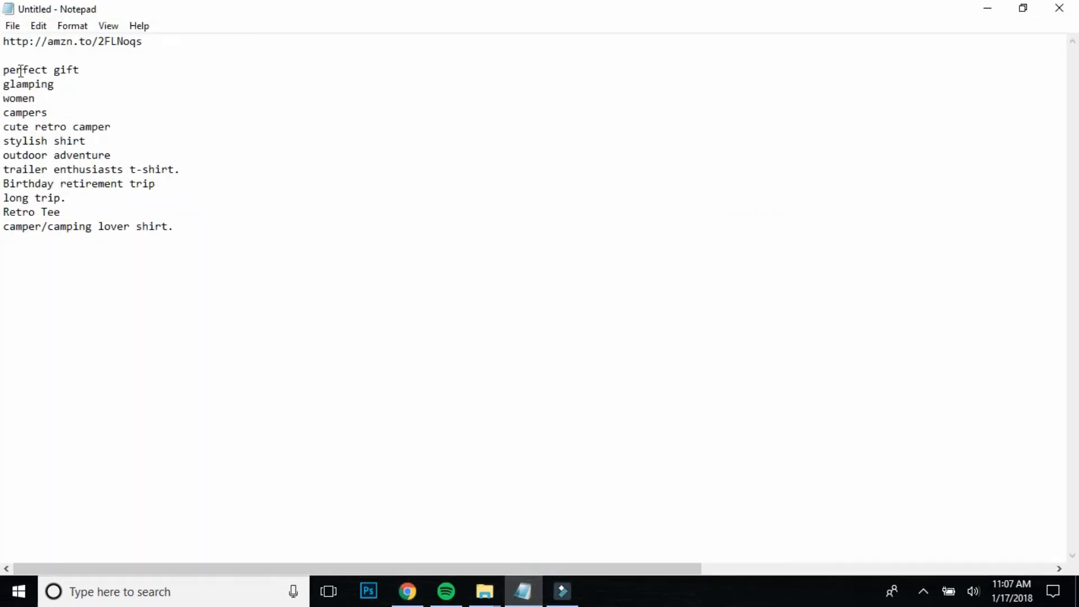
{"action": "left_click_drag", "start_coordinate": [3, 69], "coordinate": [170, 232]}
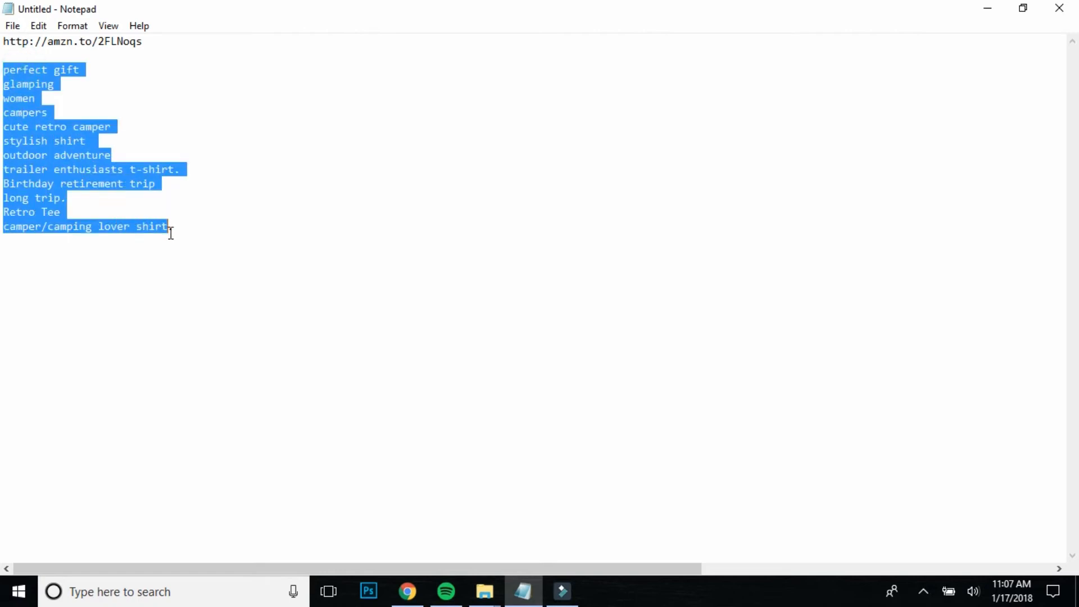
{"action": "right_click", "coordinate": [48, 179]}
{"action": "left_click", "coordinate": [44, 227]}
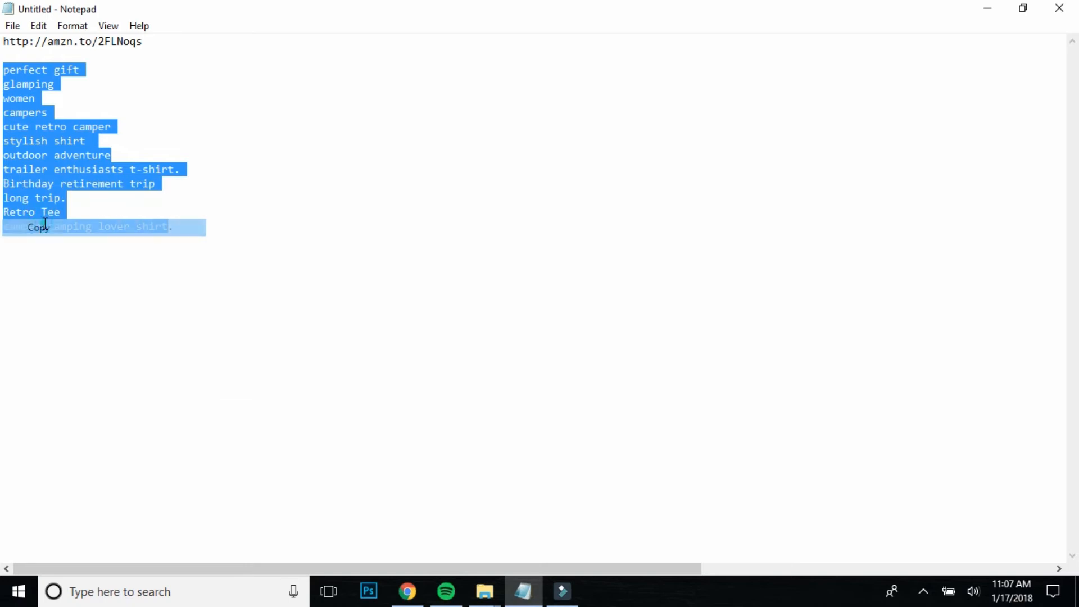
Return from Notepad to the Pinterest ad group details and paste the copied keyword list into the keywords box
{"action": "left_click", "coordinate": [985, 17]}
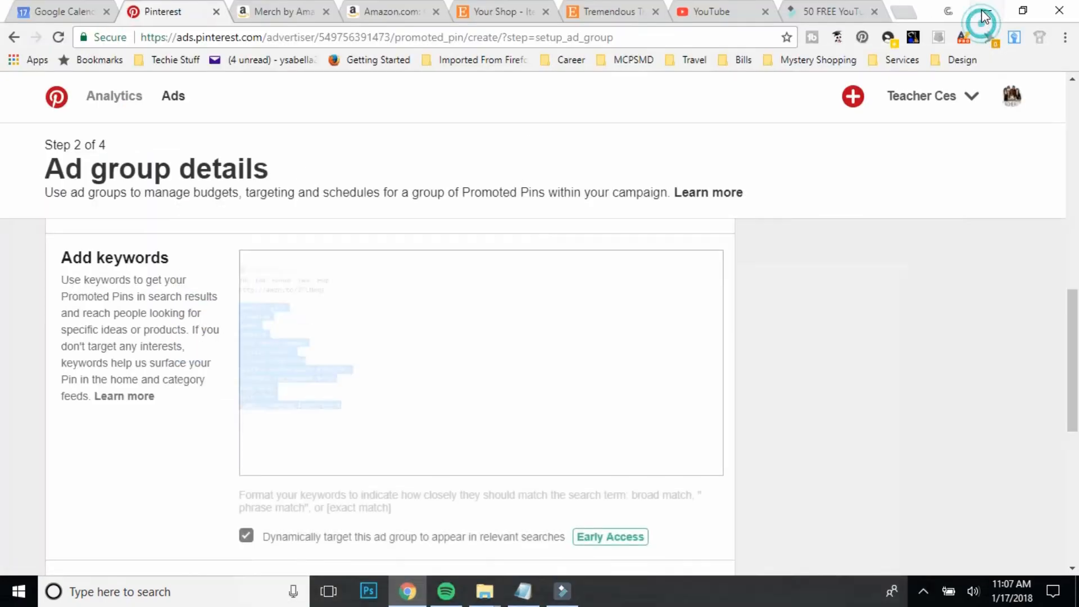
{"action": "left_click", "coordinate": [383, 262]}
{"action": "key", "text": "ctrl+v"}
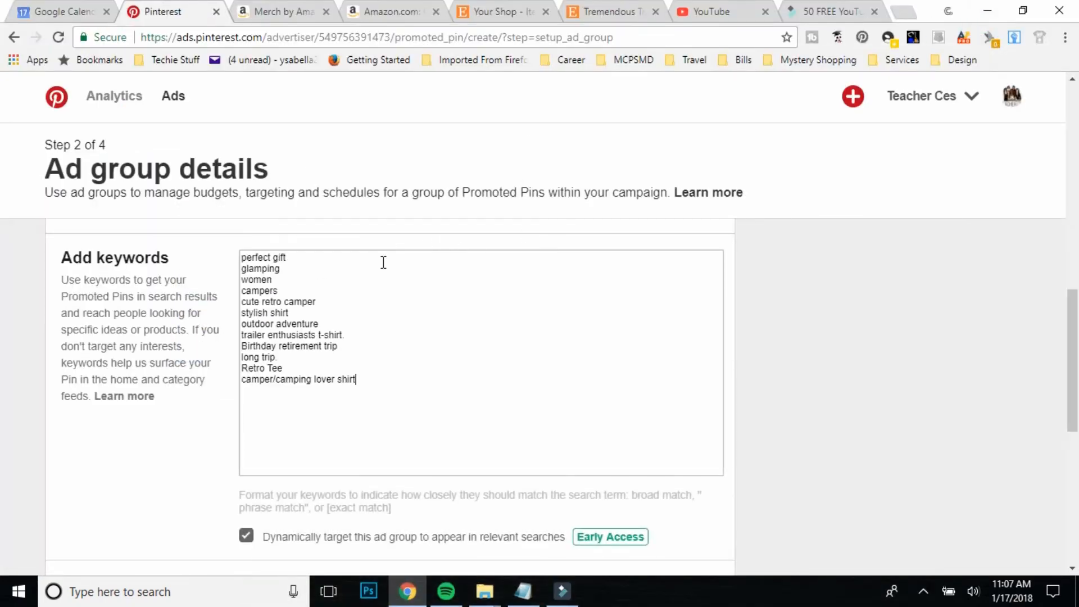
{"action": "left_click", "coordinate": [242, 267]}
{"action": "key", "text": "BackSpace"}
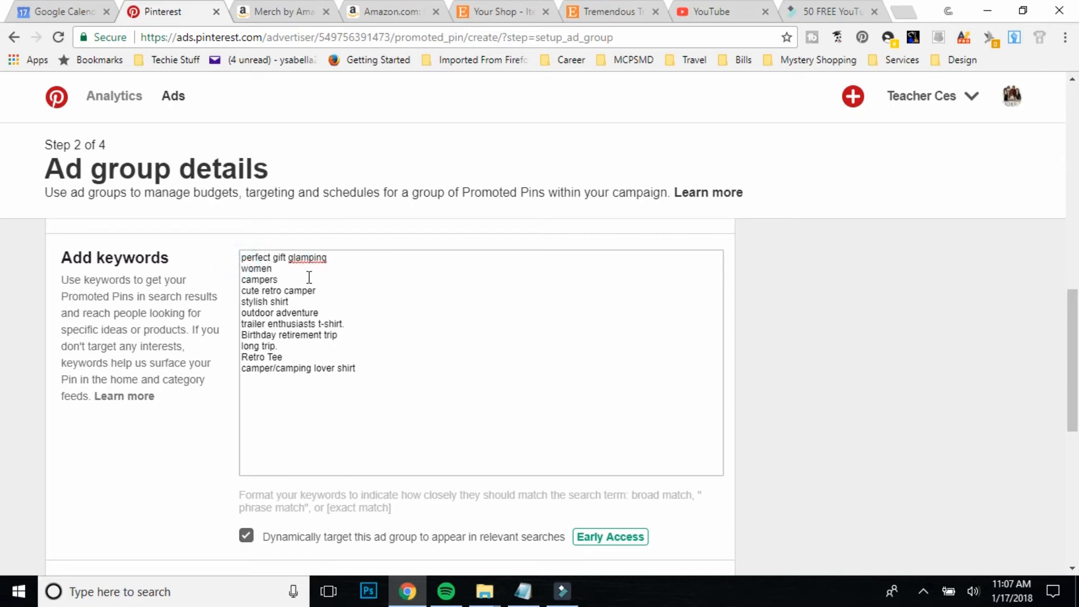
{"action": "key", "text": "BackSpace"}
{"action": "key", "text": "Return"}
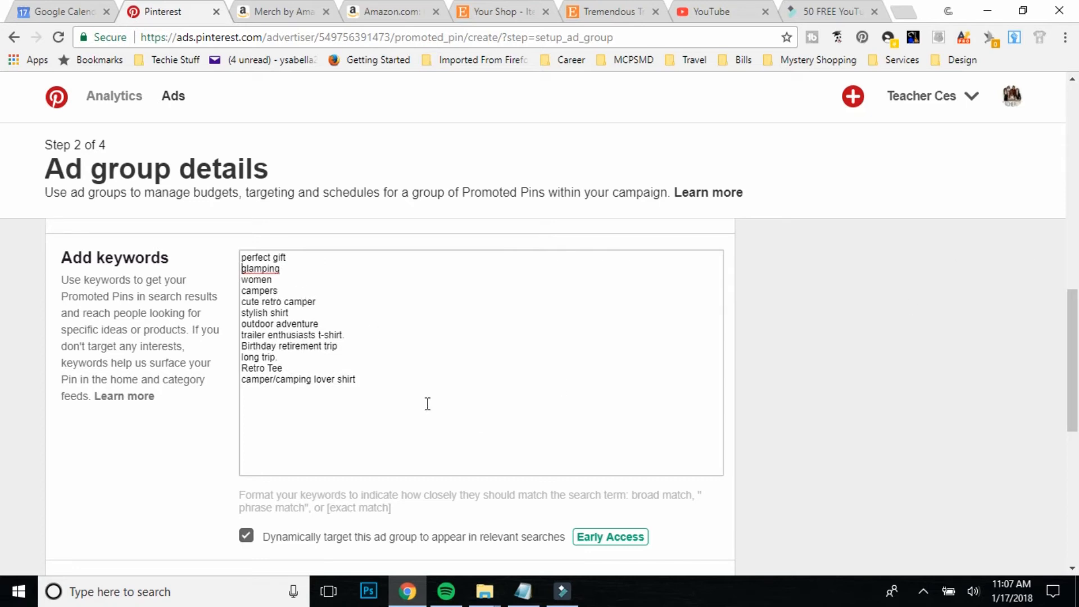
Split "camper/camping lover shirt" into two keywords on separate lines, "camper" and "camping lover shirt"
{"action": "left_click", "coordinate": [278, 374]}
{"action": "key", "text": "BackSpace"}
{"action": "key", "text": "Return"}
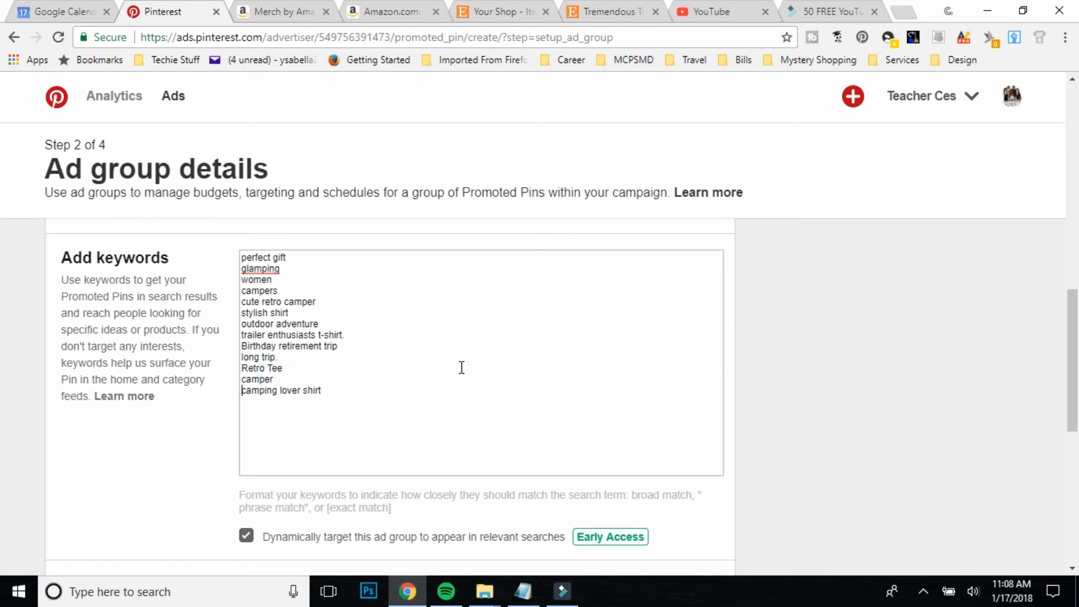
Try to proceed from the ad group details to picking a Pin, keeping the suggested maximum CPC bid
{"action": "left_click", "coordinate": [1073, 307]}
{"action": "left_click_drag", "start_coordinate": [1073, 307], "coordinate": [1077, 444]}
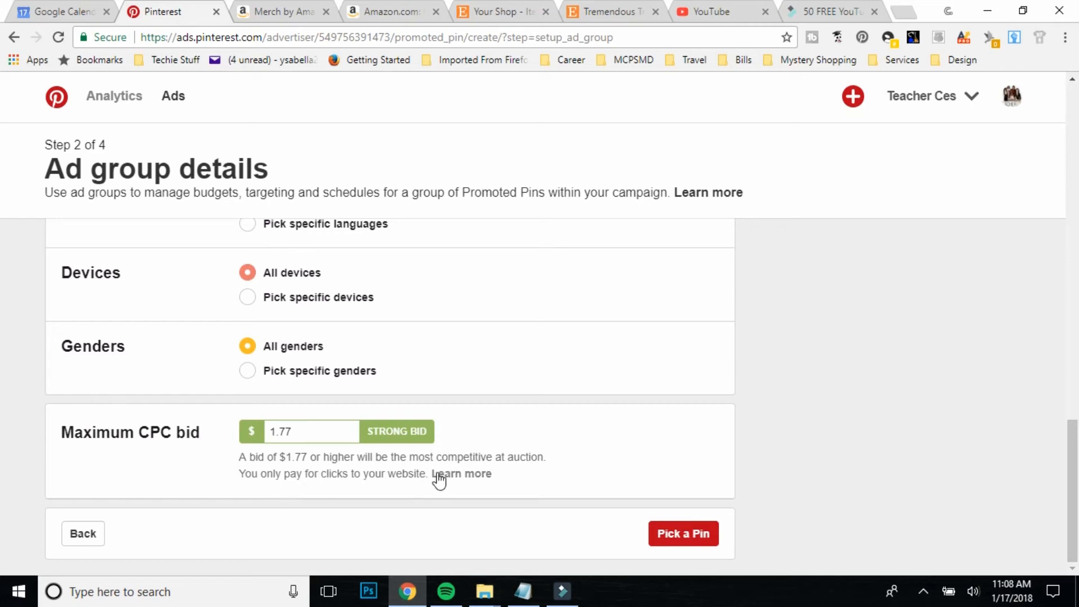
{"action": "left_click", "coordinate": [680, 540]}
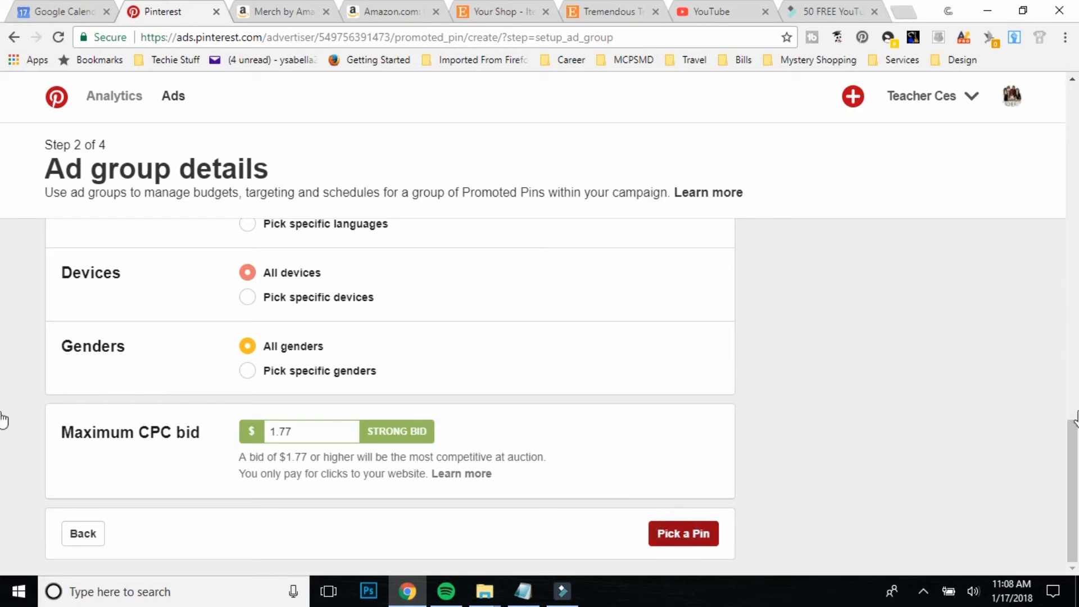
Replace the ad group's daily budget with 4.00 and proceed to picking a Pin
{"action": "left_click_drag", "start_coordinate": [1073, 455], "coordinate": [1076, 124]}
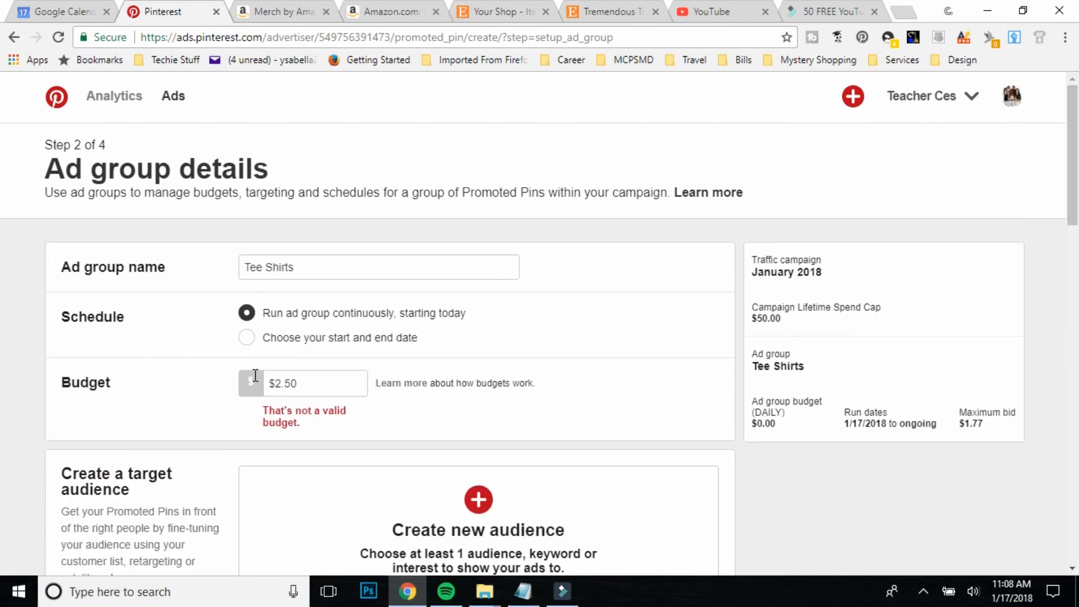
{"action": "triple_click", "coordinate": [302, 391]}
{"action": "key", "text": "BackSpace"}
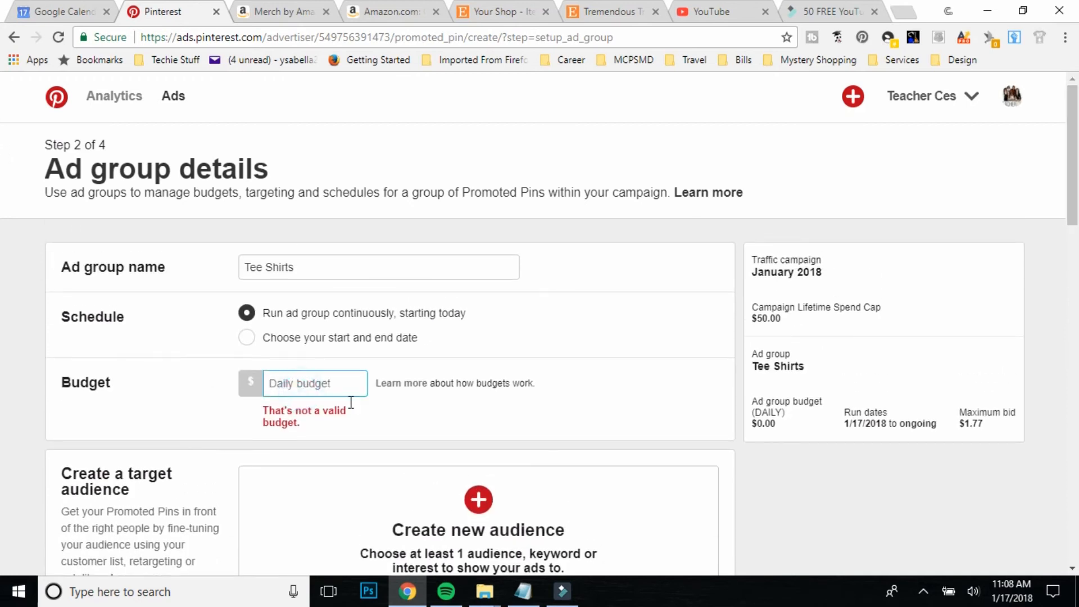
{"action": "type", "text": "4.00"}
{"action": "left_click_drag", "start_coordinate": [1072, 180], "coordinate": [1076, 542]}
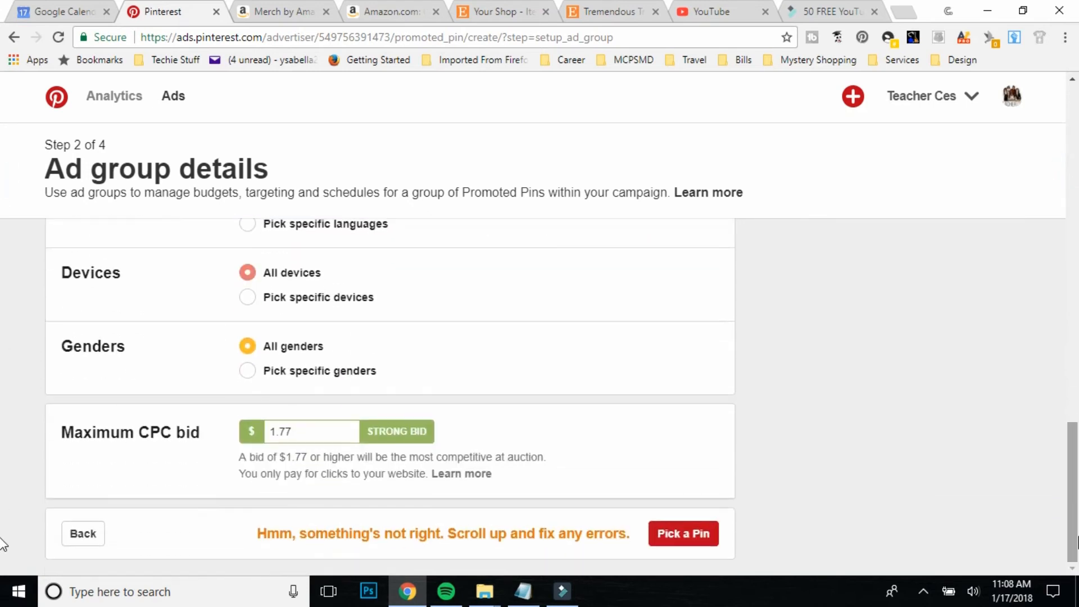
{"action": "left_click", "coordinate": [687, 534]}
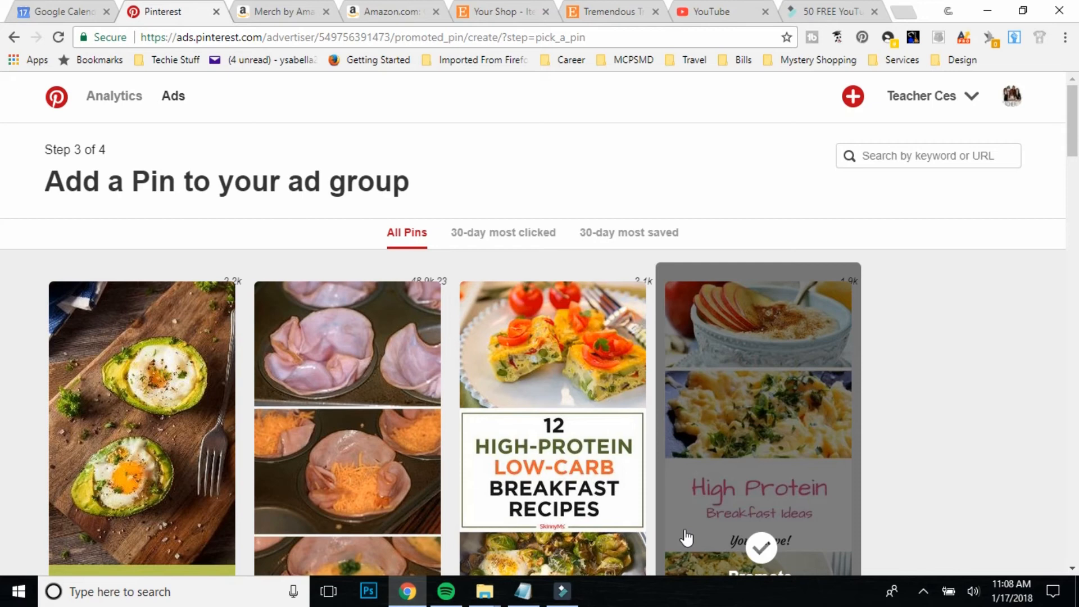
Start a new Pin from an uploaded image, using QueenMock.png from the Queen of the RV folder
{"action": "left_click", "coordinate": [1072, 138]}
{"action": "mouse_move", "coordinate": [1072, 137]}
{"action": "left_mouse_down"}
{"action": "mouse_move", "coordinate": [1074, 279]}
{"action": "mouse_move", "coordinate": [1075, 155]}
{"action": "left_mouse_up"}
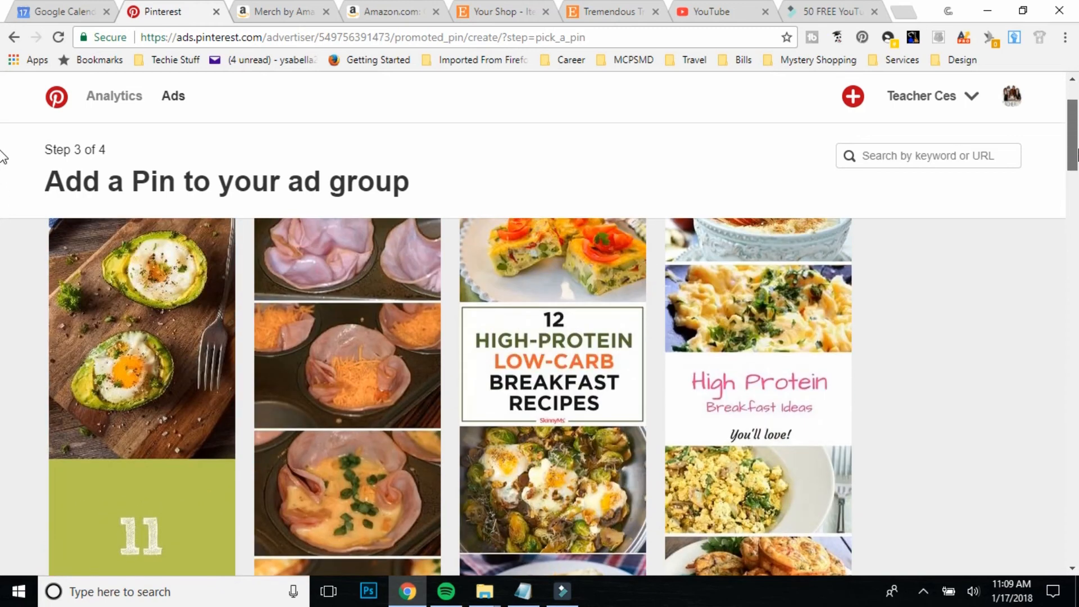
{"action": "left_click", "coordinate": [851, 98]}
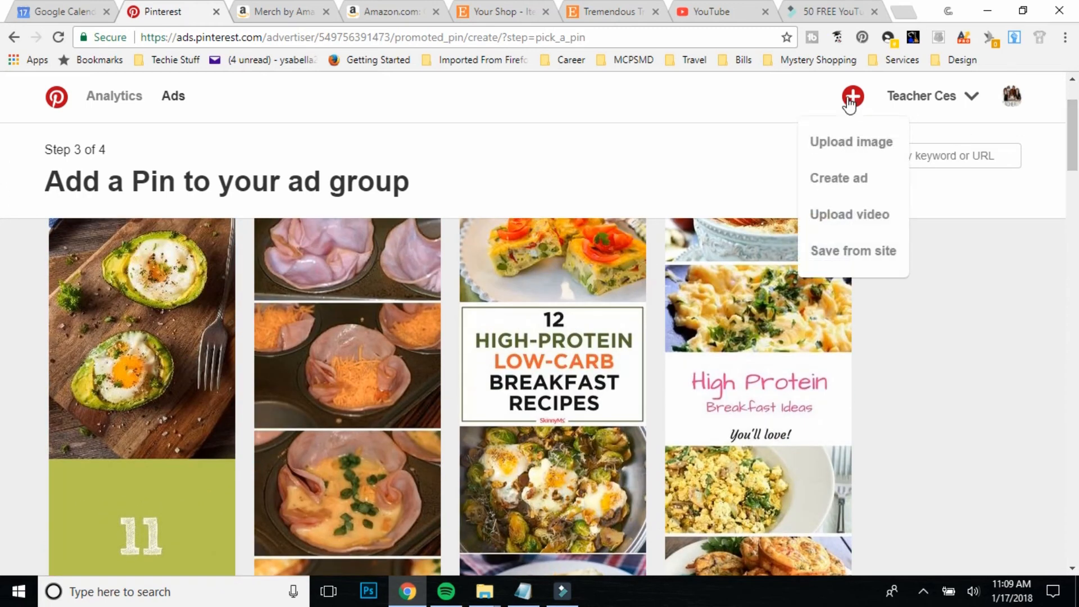
{"action": "left_click", "coordinate": [844, 143]}
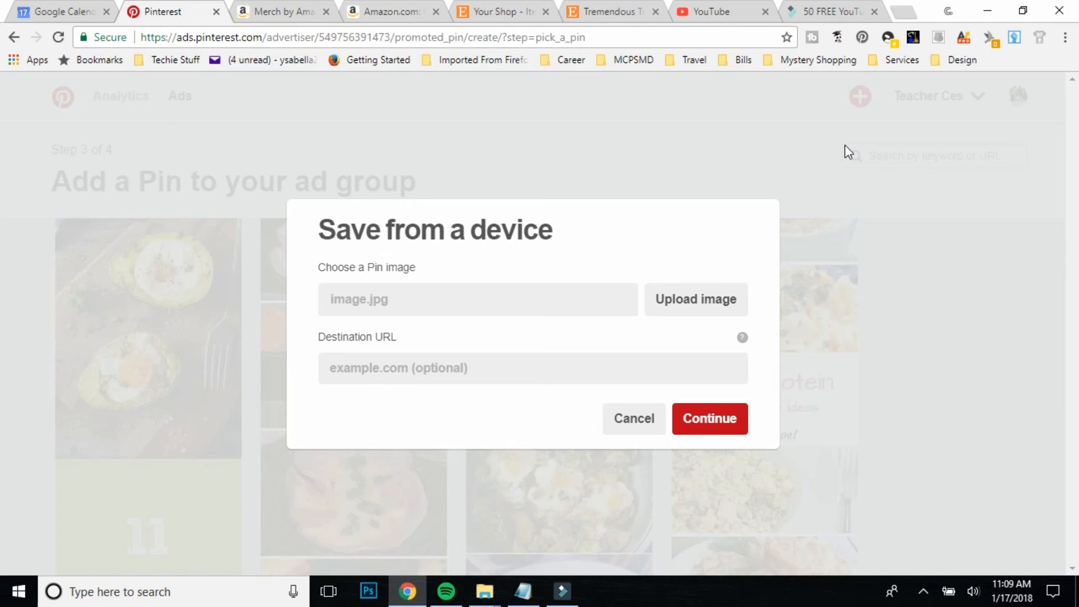
{"action": "left_click", "coordinate": [696, 307]}
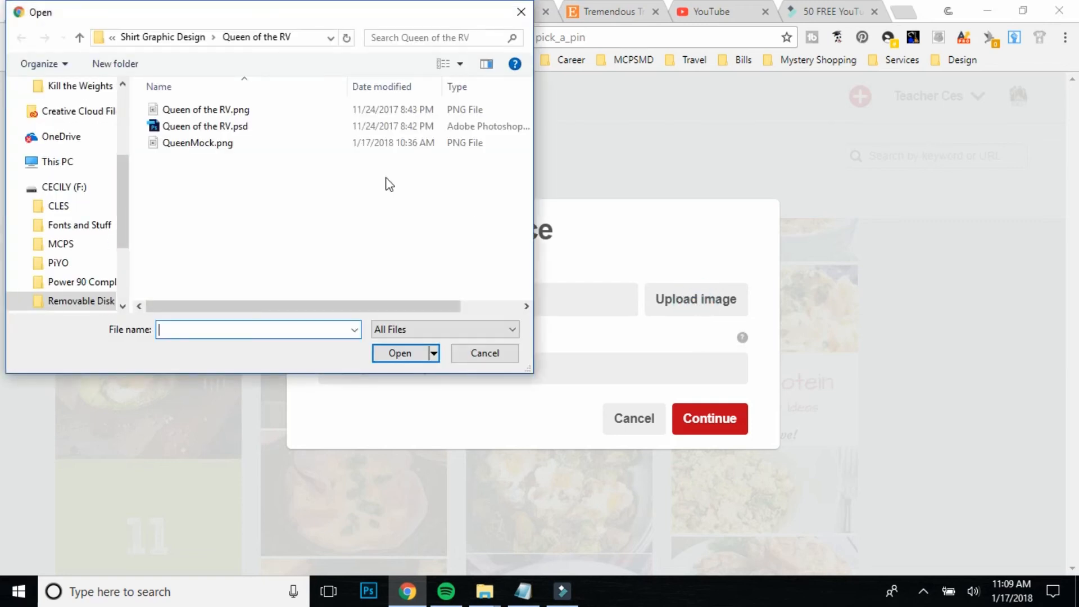
{"action": "left_click", "coordinate": [230, 143]}
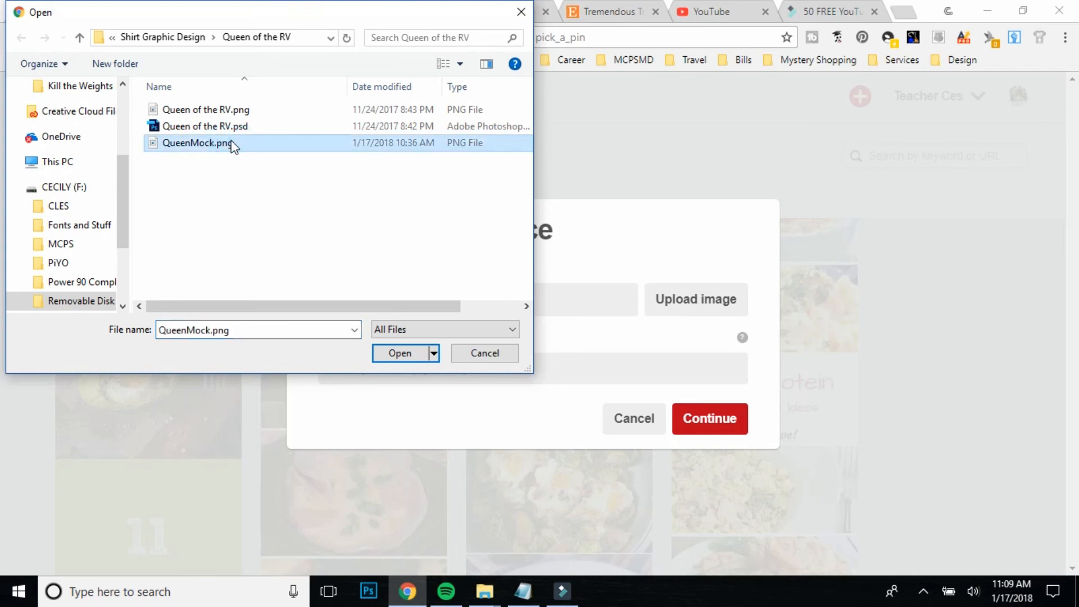
{"action": "left_click", "coordinate": [397, 354]}
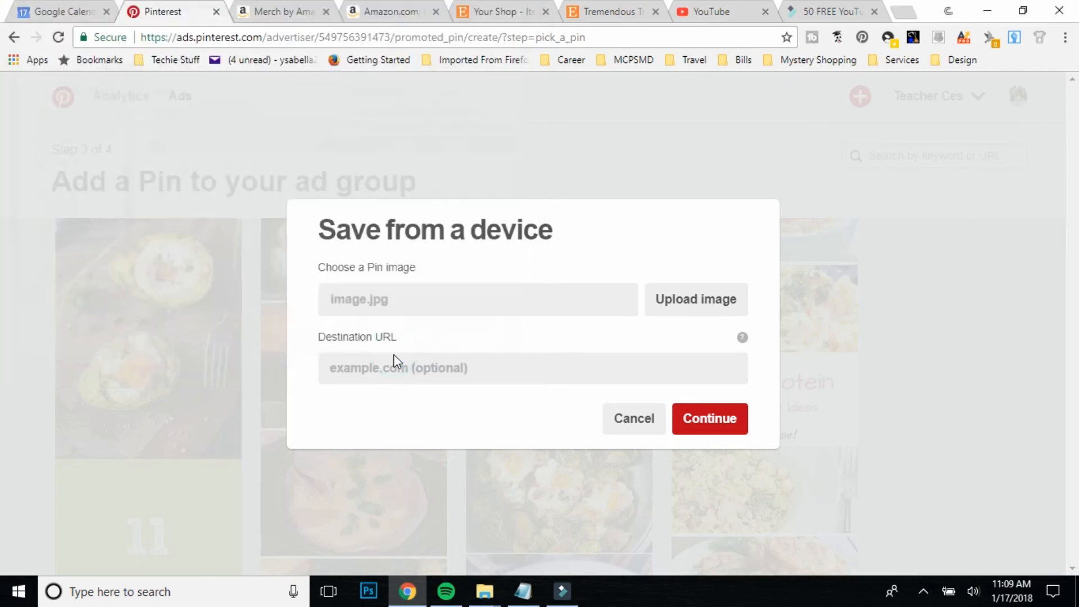
{"action": "left_click", "coordinate": [390, 372]}
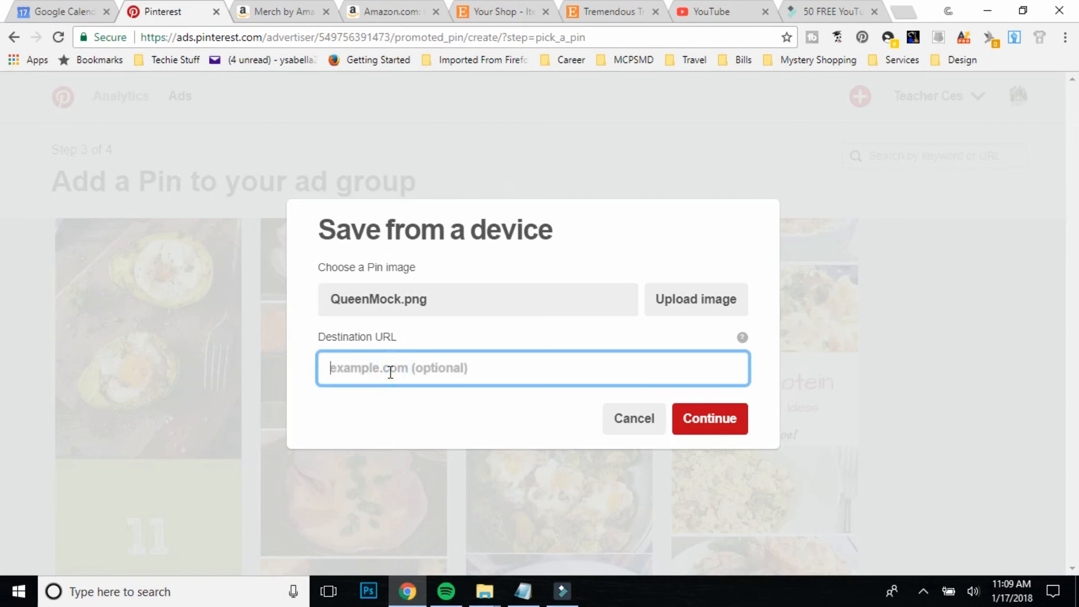
{"action": "left_click", "coordinate": [518, 594]}
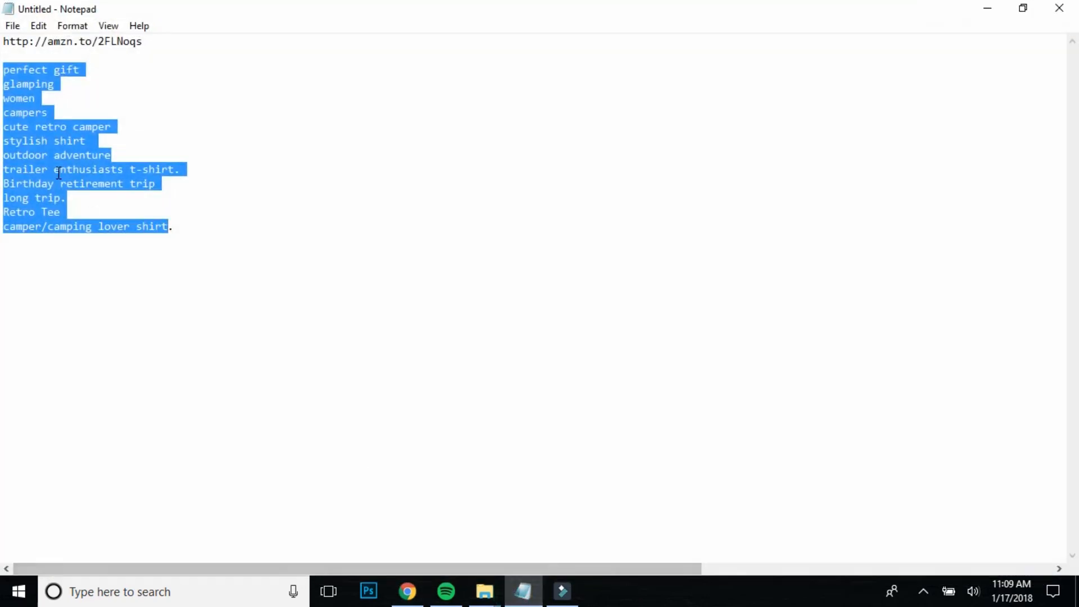
{"action": "left_click_drag", "start_coordinate": [7, 42], "coordinate": [147, 44]}
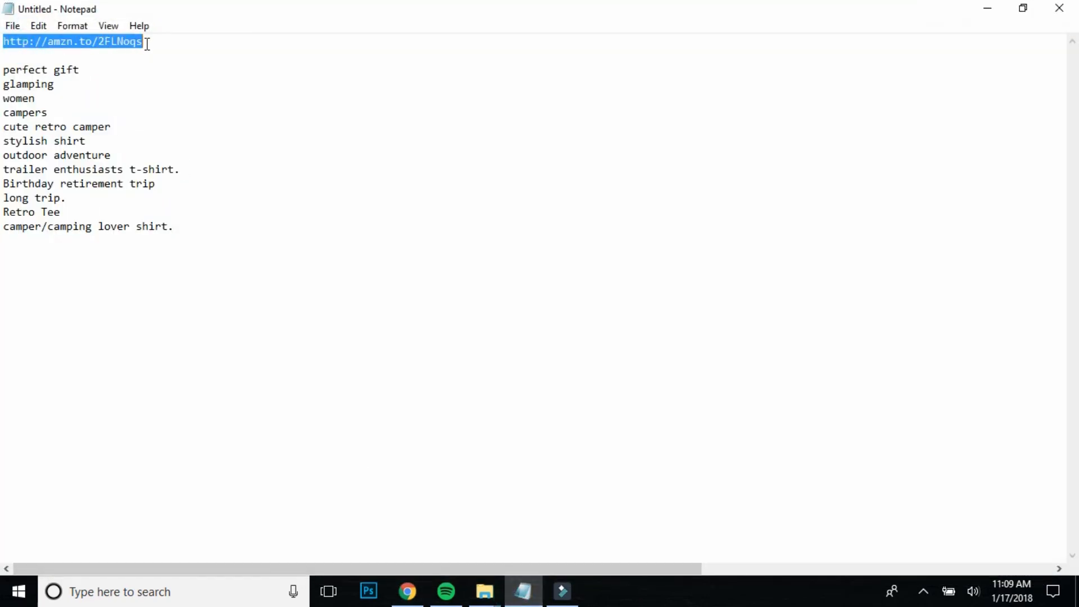
{"action": "left_click", "coordinate": [39, 26]}
{"action": "left_click", "coordinate": [45, 83]}
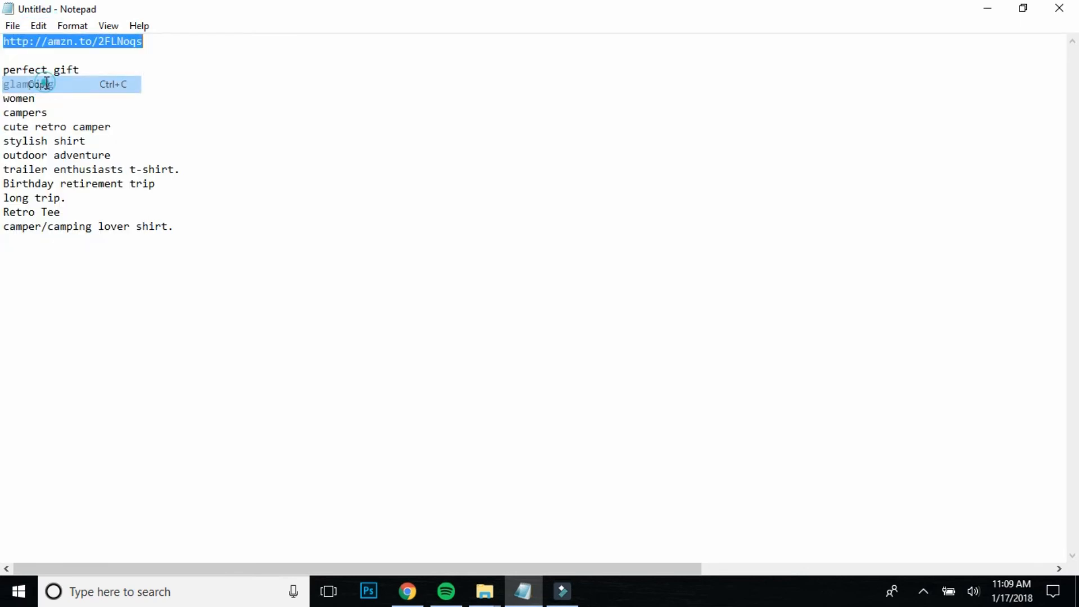
{"action": "left_click", "coordinate": [987, 9]}
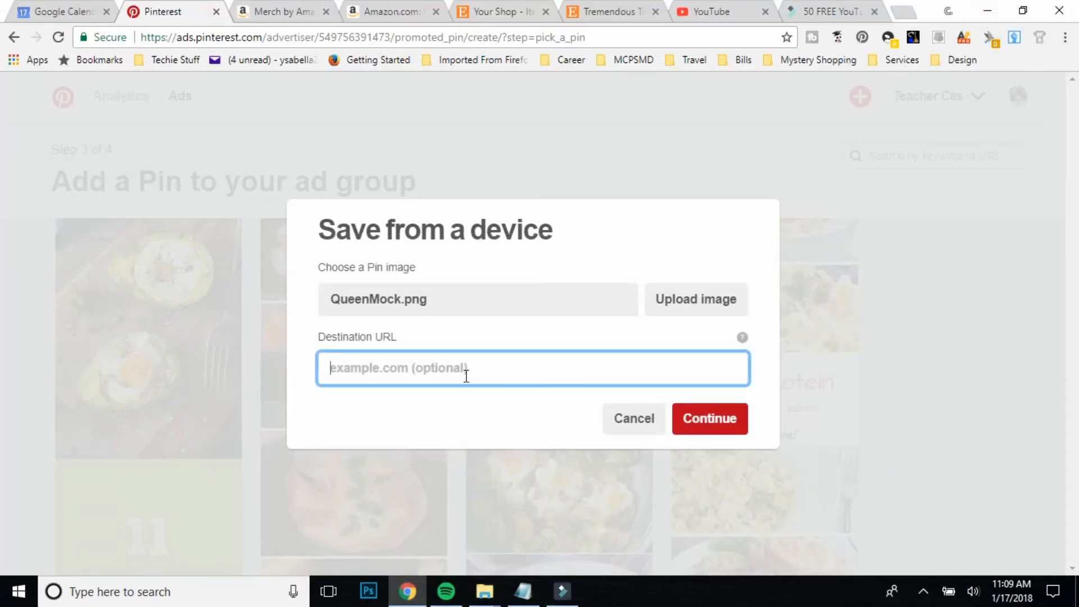
{"action": "key", "text": "ctrl+v"}
{"action": "left_click", "coordinate": [704, 426]}
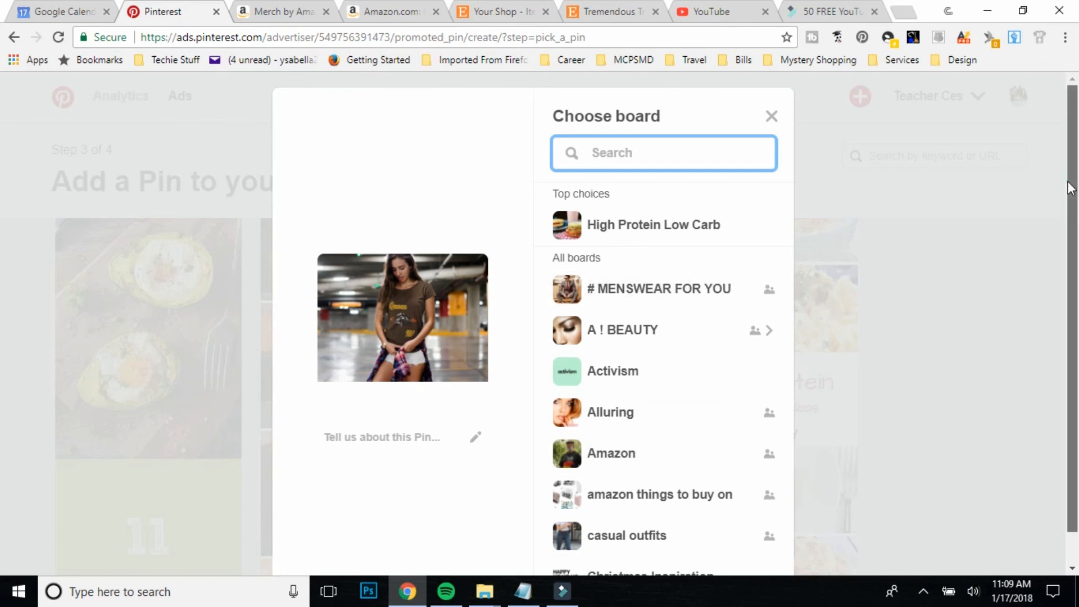
Save the new shirt Pin to the Amazon board
{"action": "scroll", "coordinate": [4, 242], "scroll_direction": "down", "scroll_amount": 1}
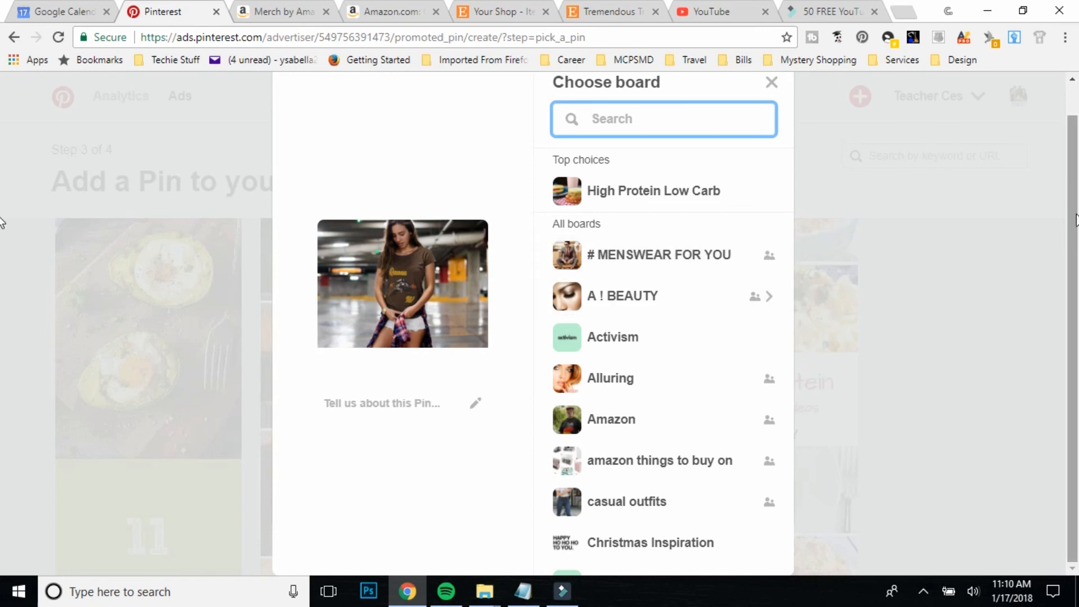
{"action": "right_click", "coordinate": [1077, 344]}
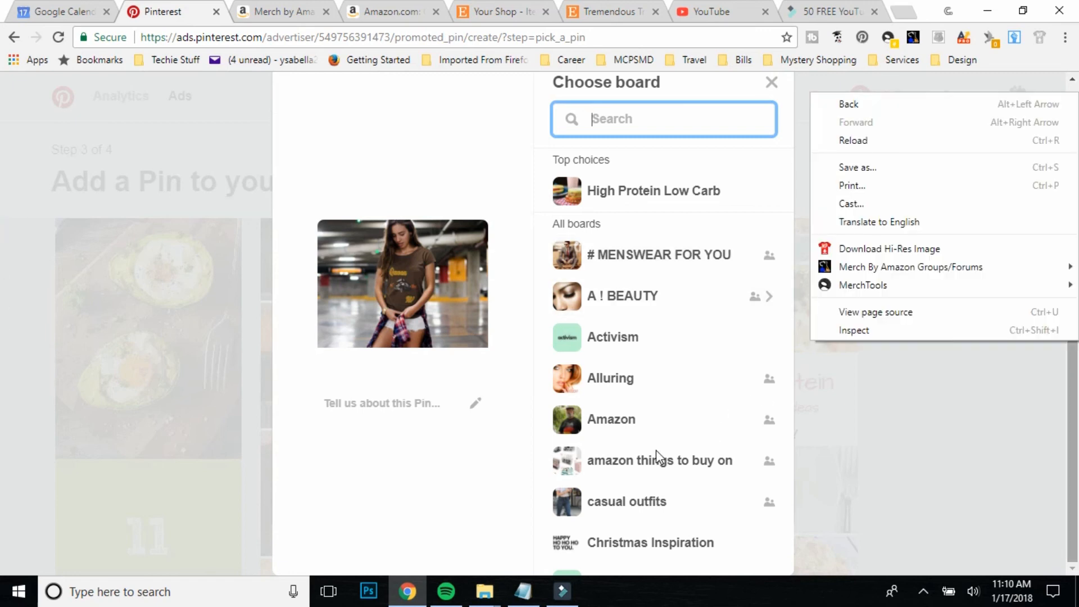
{"action": "left_click", "coordinate": [614, 426]}
{"action": "left_click", "coordinate": [612, 421]}
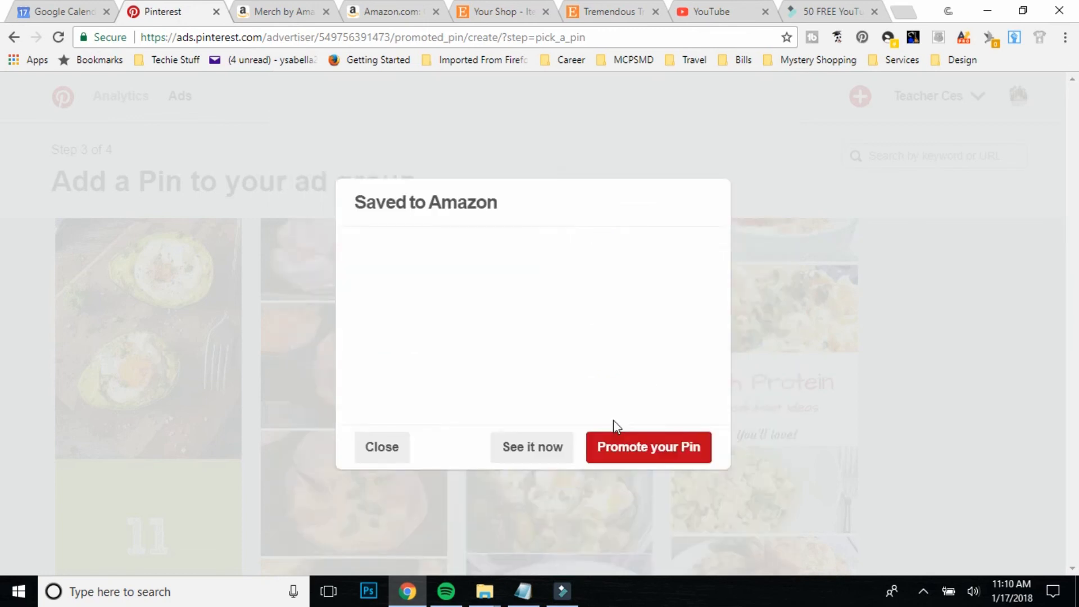